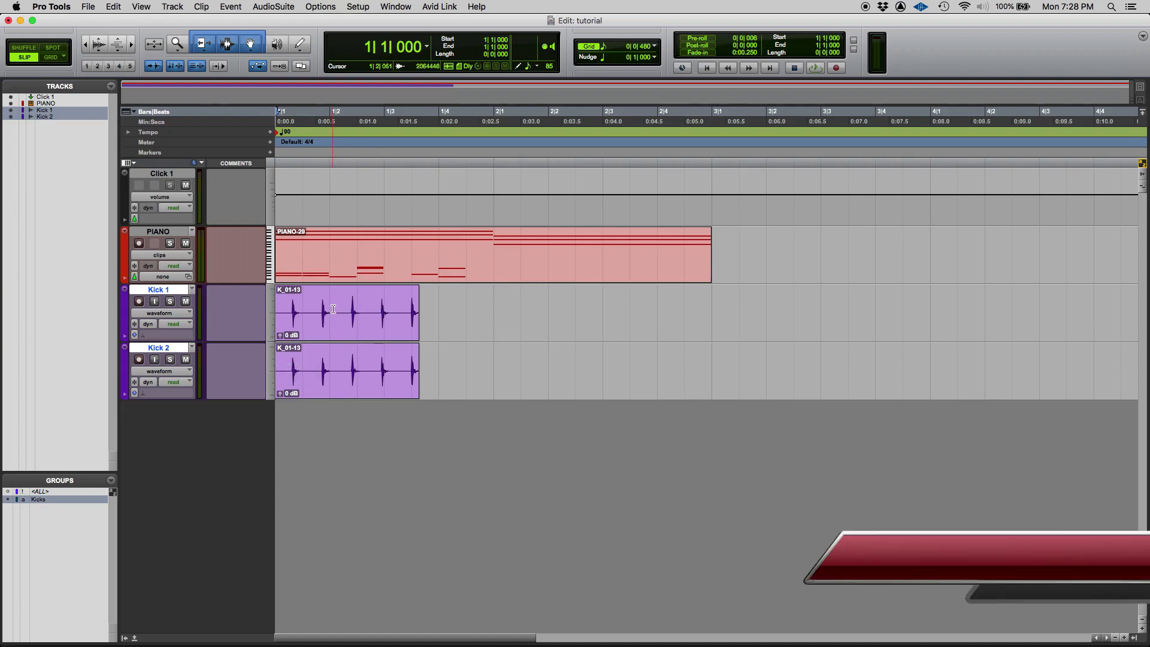
- Switch the track selection between Kick 1 and Kick 2, ending with Kick 1 selected
click(166, 351)
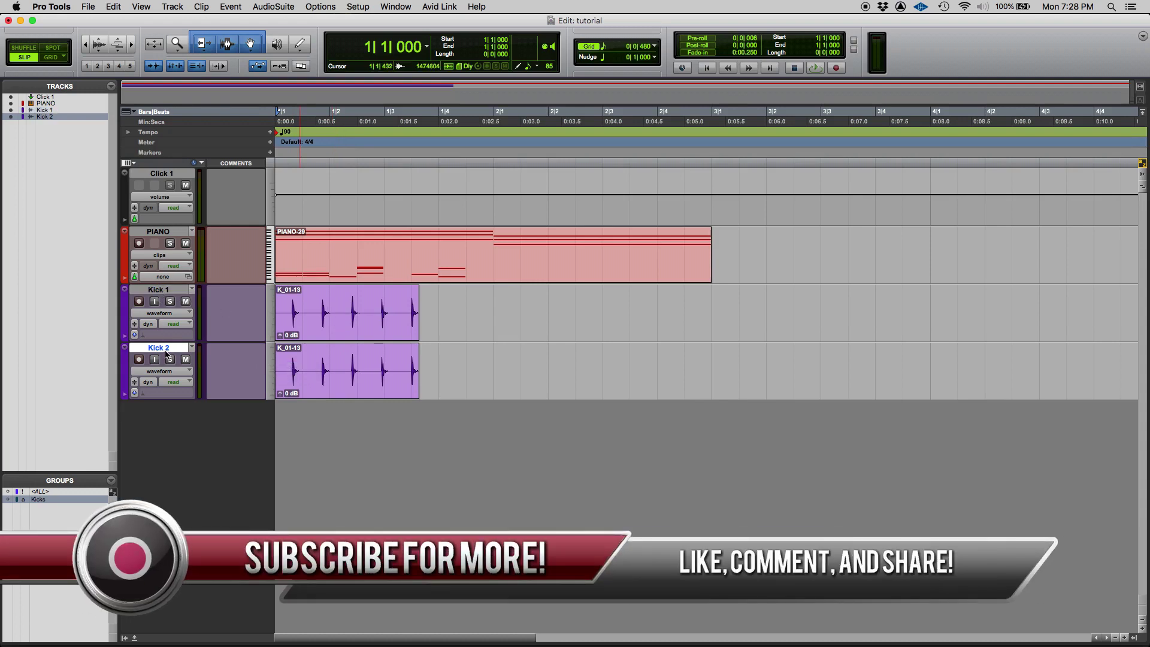
click(167, 294)
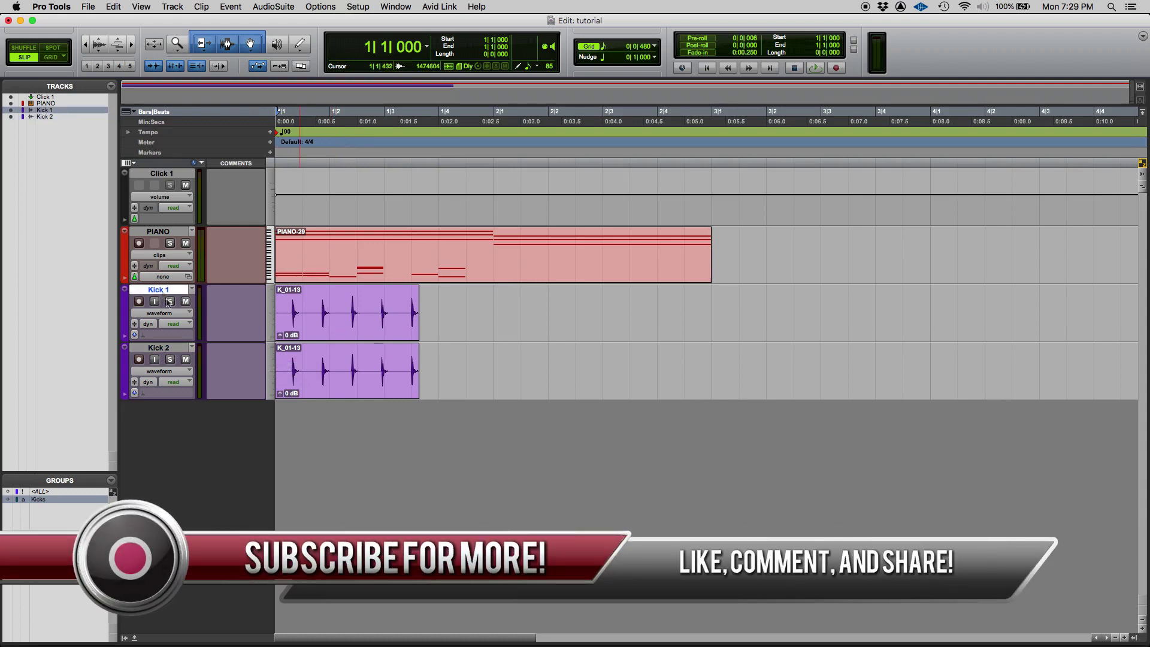
click(170, 348)
click(169, 294)
shift+click(171, 348)
click(169, 293)
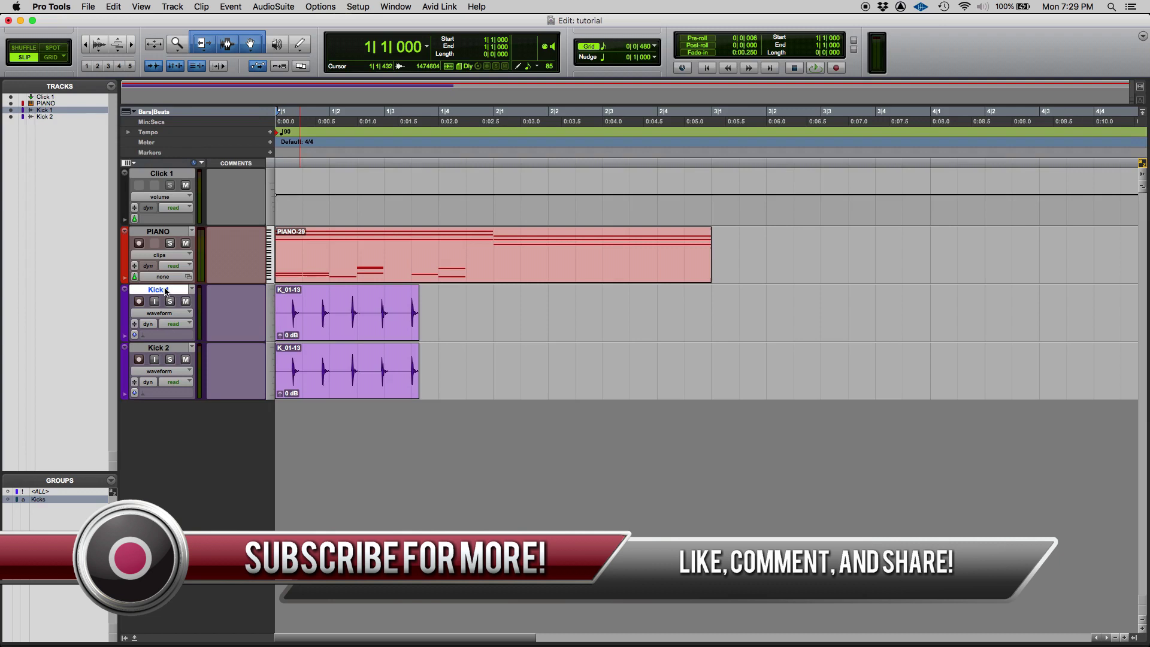
click(165, 349)
click(160, 290)
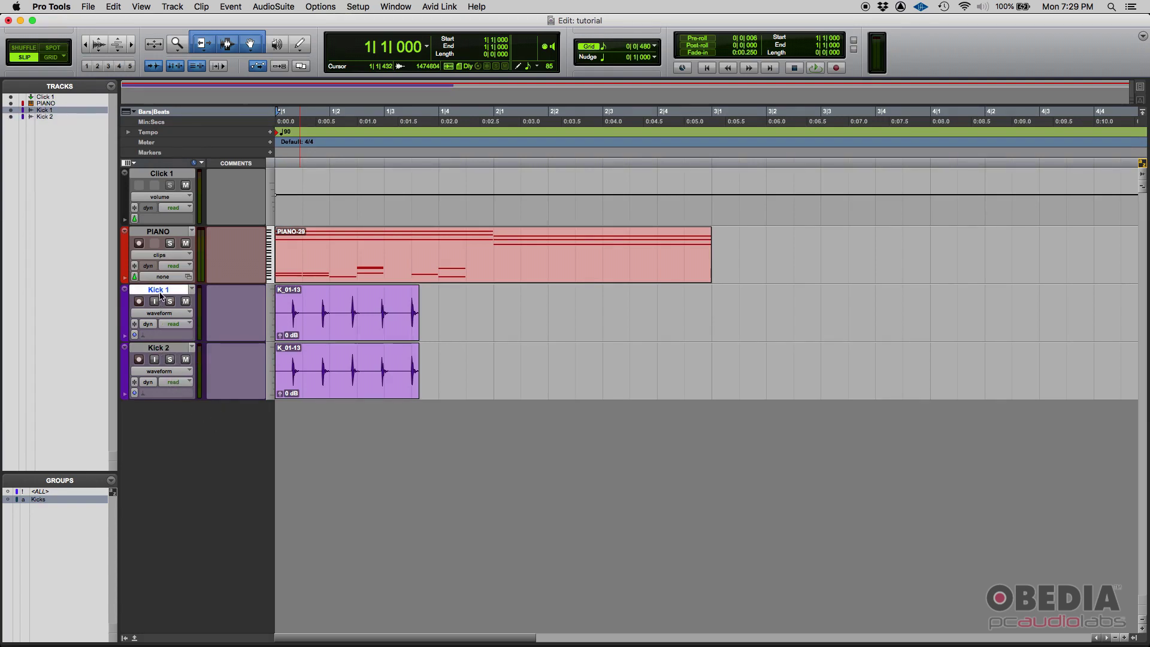
- Set the Kicks group Type to Edit in the Modify Group Globals settings and confirm
right_click(43, 502)
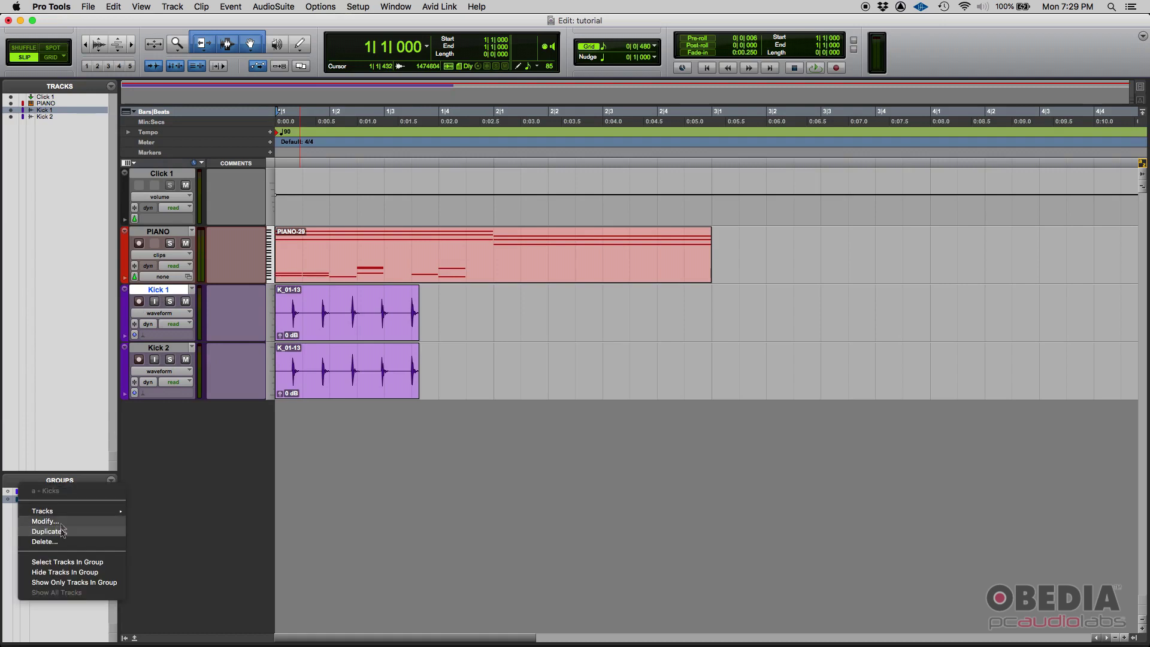
click(62, 523)
drag(574, 97, 687, 142)
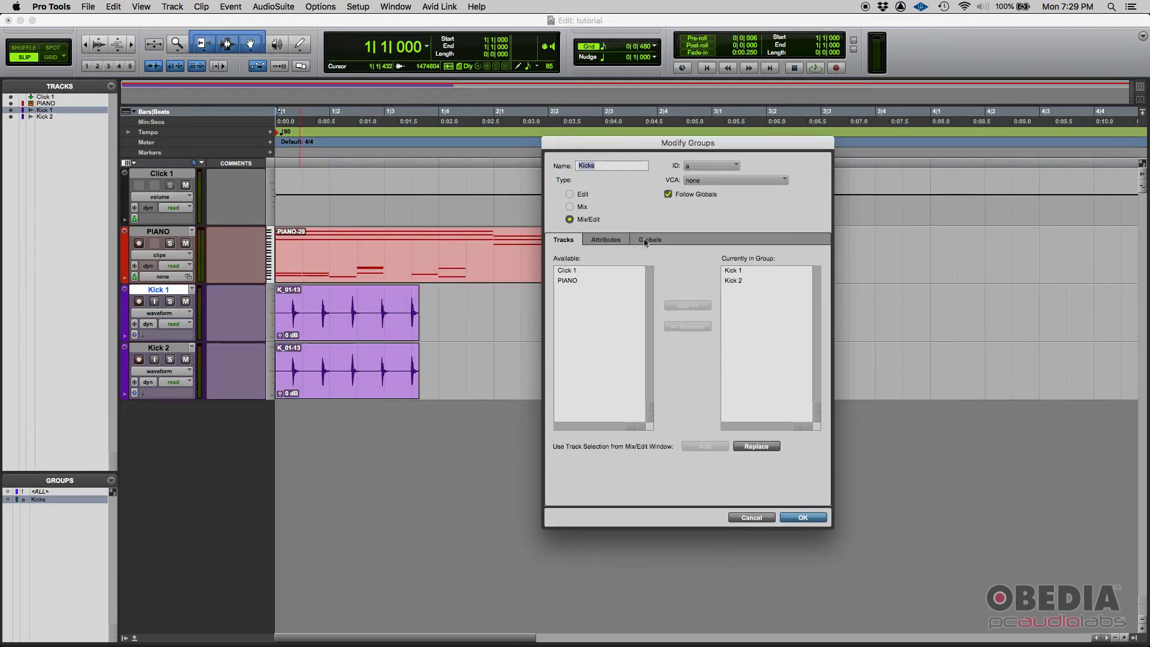
click(646, 241)
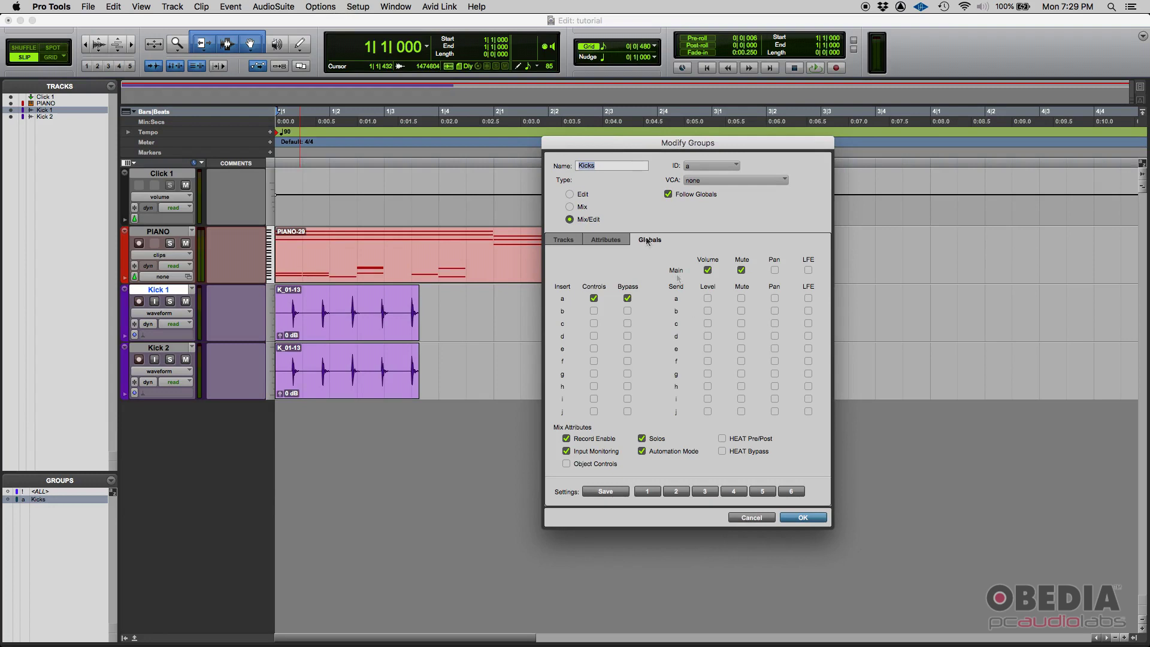
click(570, 195)
click(569, 206)
click(572, 196)
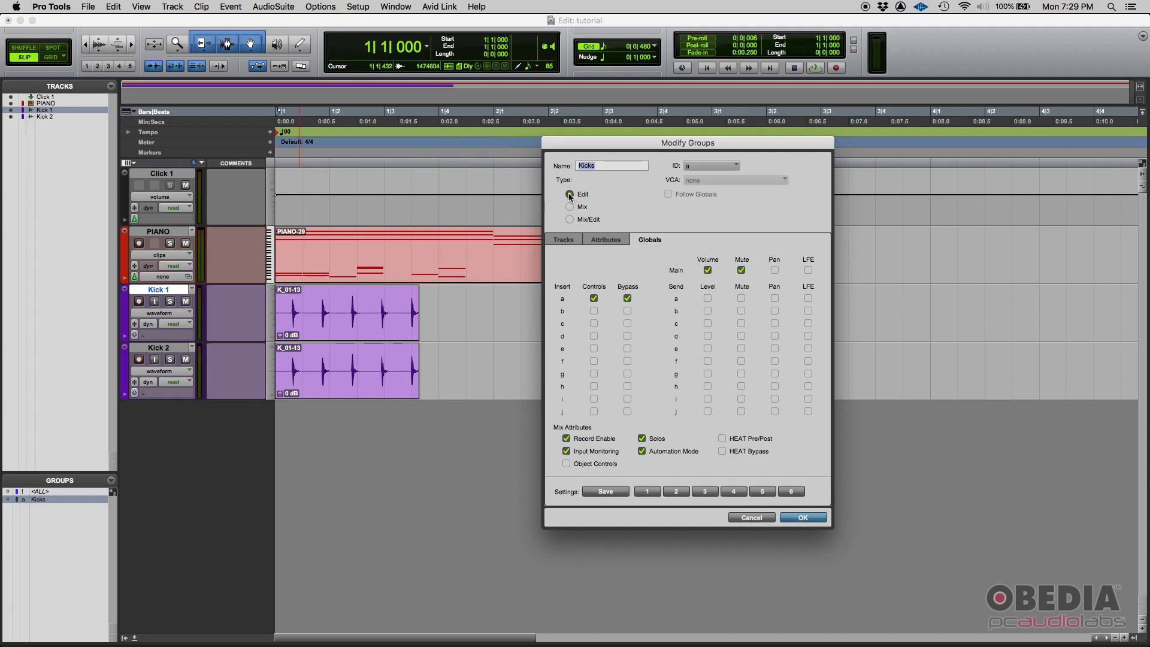
click(803, 517)
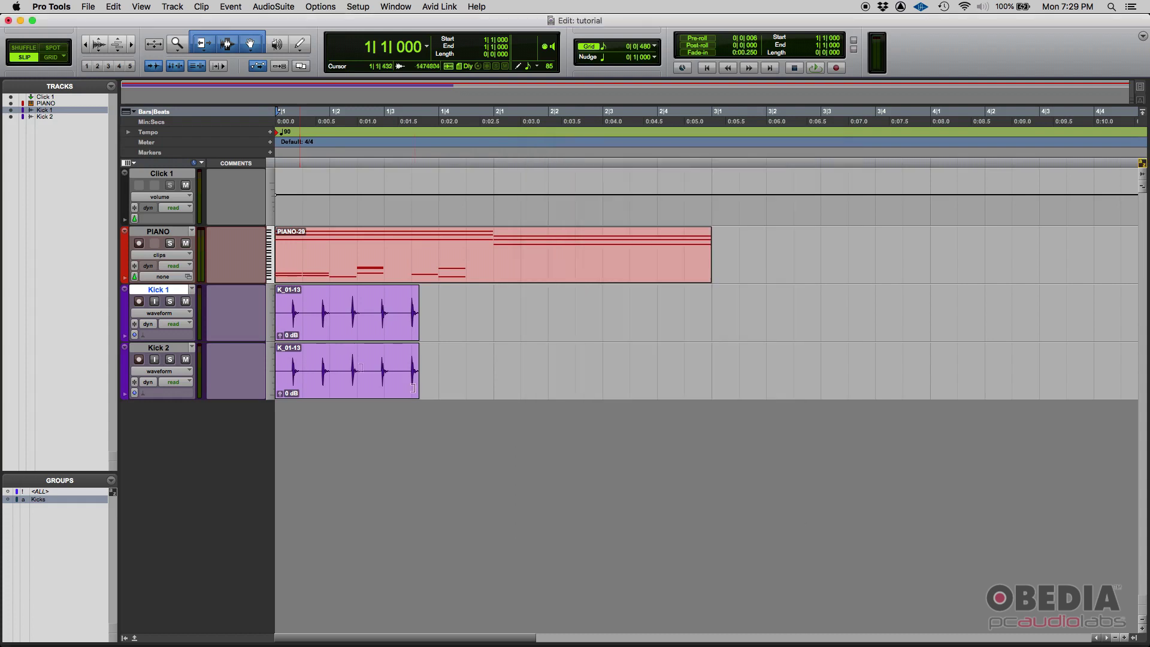
click(330, 303)
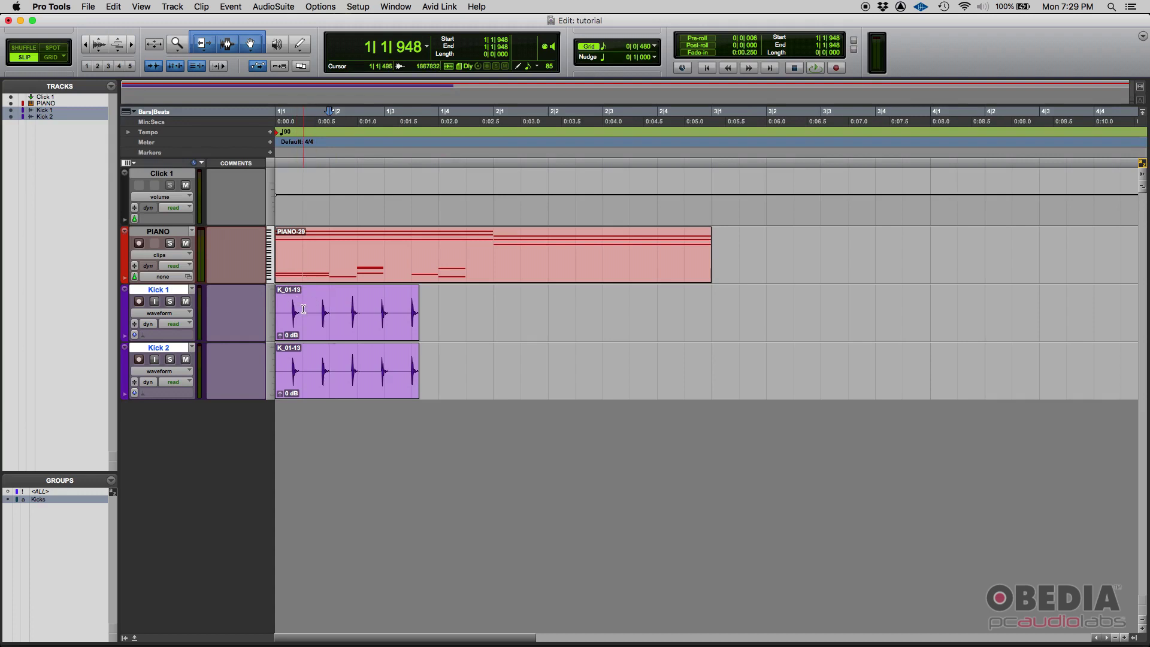
click(341, 309)
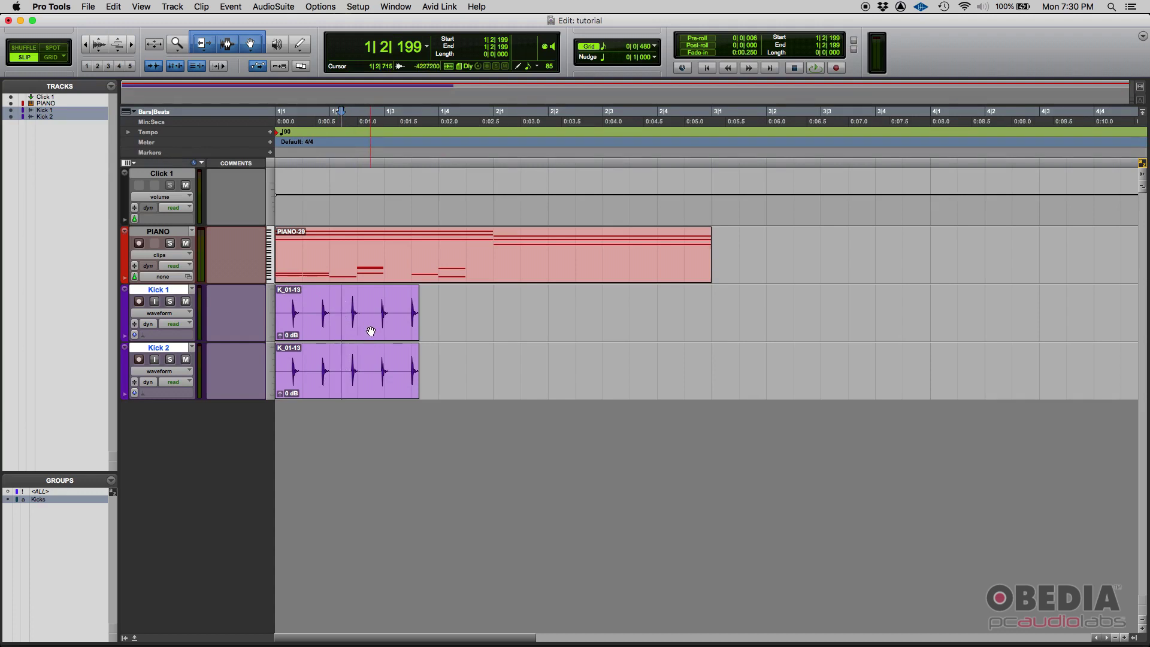
drag(370, 332, 530, 321)
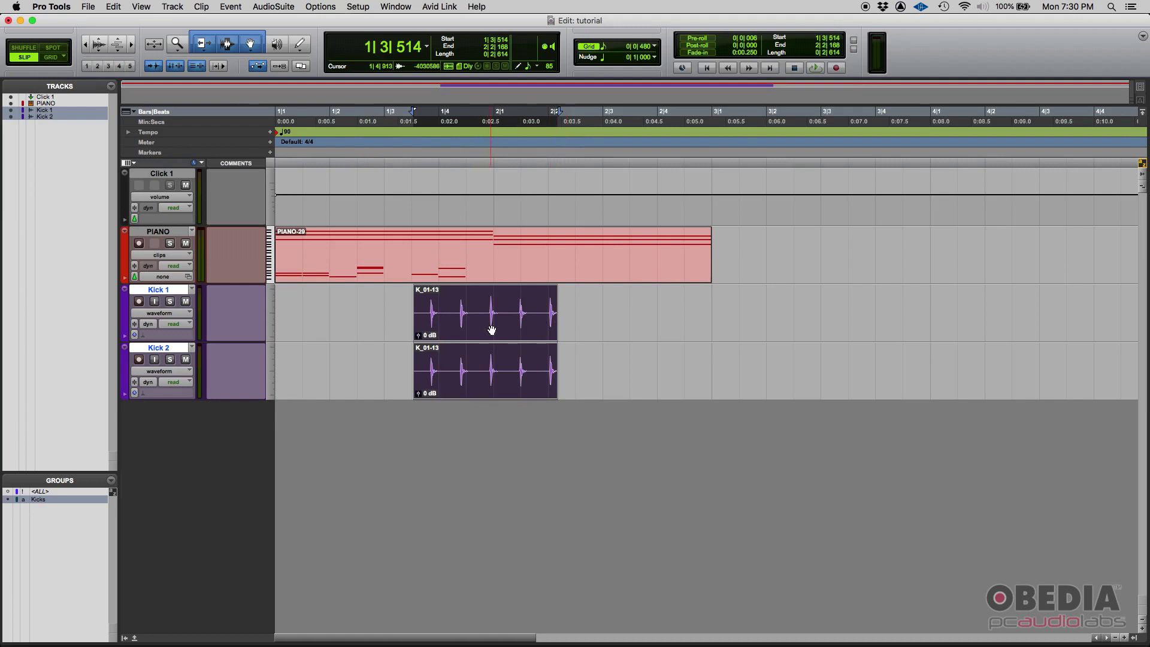
mouse_move(491, 330)
mouse_down()
mouse_move(353, 330)
mouse_move(390, 304)
mouse_move(476, 324)
mouse_up()
click(363, 304)
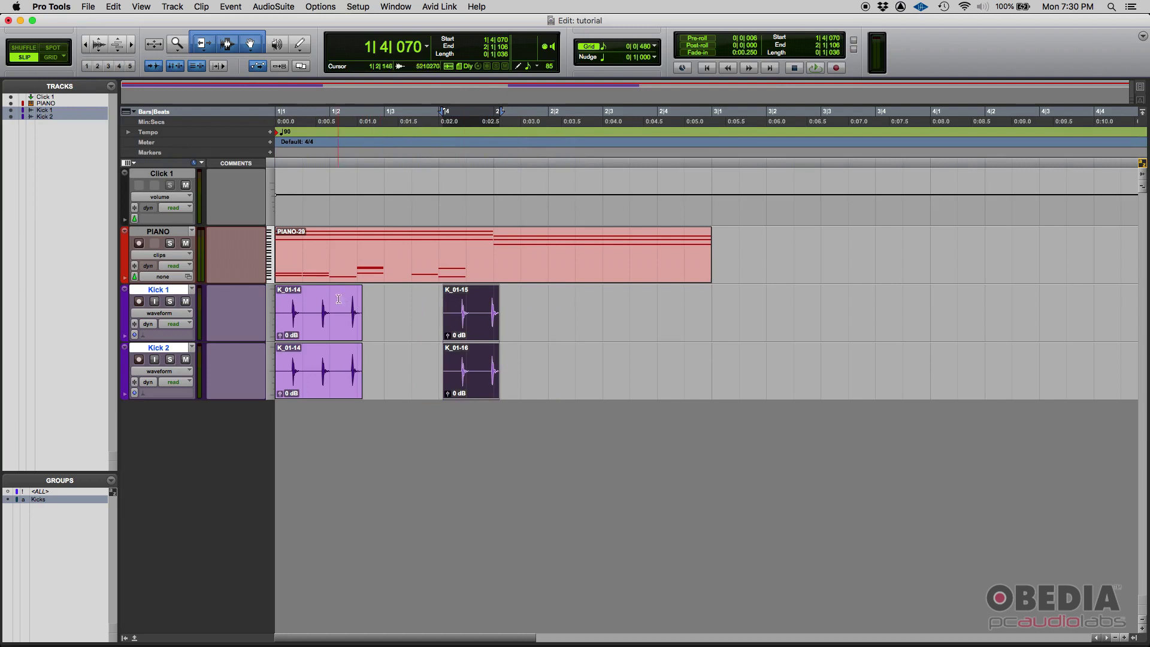
key(super+z)
key(super+z)
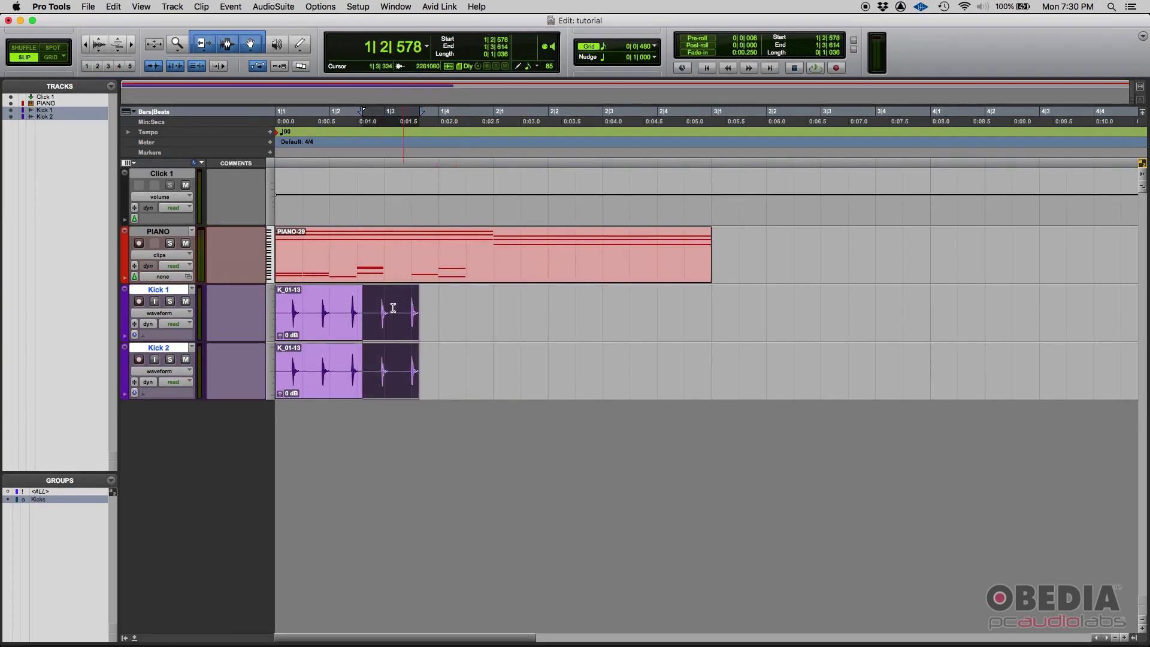
click(330, 302)
click(308, 301)
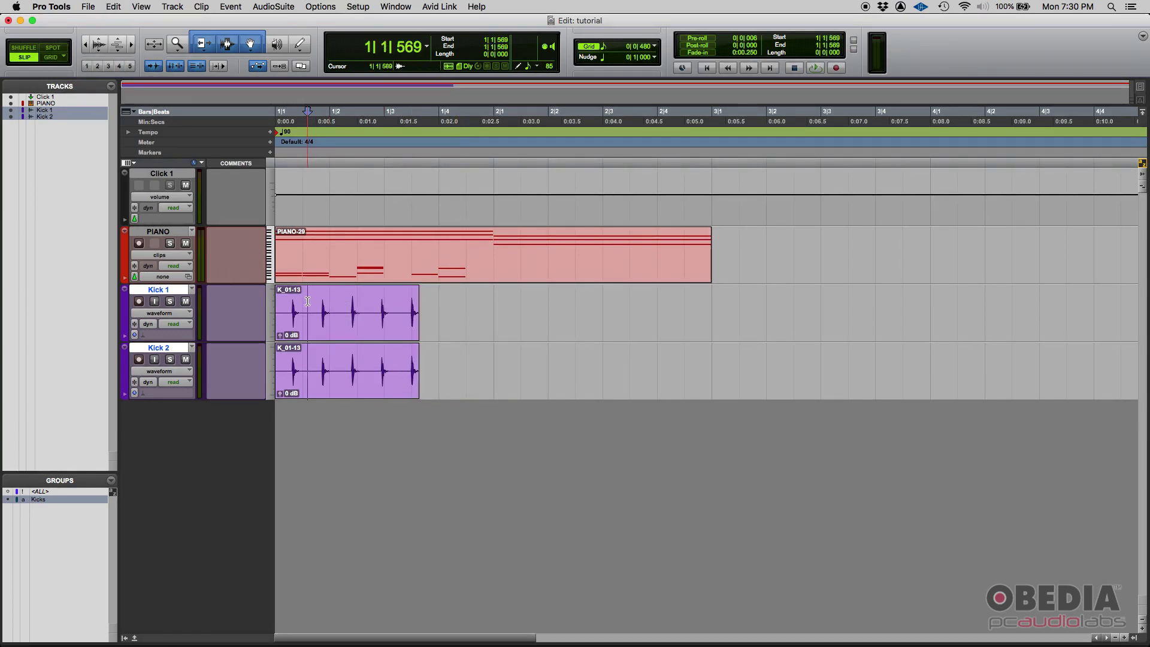
click(323, 309)
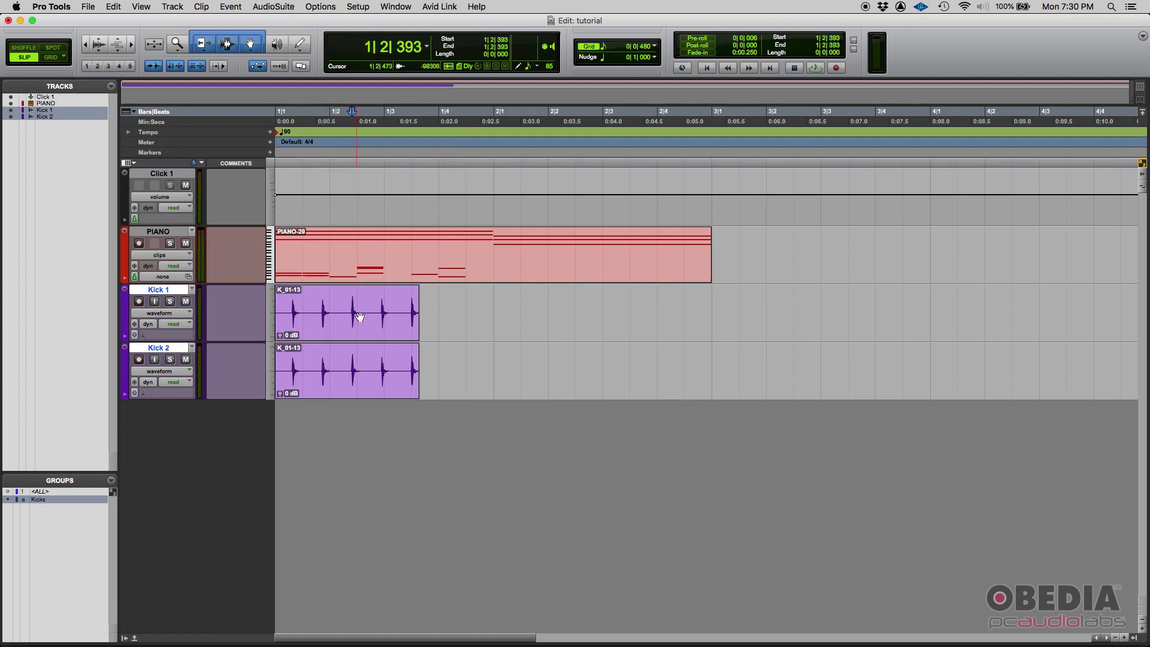
click(384, 309)
click(399, 310)
click(316, 308)
click(323, 305)
- Split both kick clips near 1|3 and move the split-off pieces later on the grid
click(314, 310)
click(355, 324)
key(super+e)
key(F4)
drag(357, 327, 421, 312)
key(F3)
click(388, 312)
key(super+e)
key(F4)
- Split the kick clips again near 1|3|480 and move the quiet piece to 1|2|000
key(F3)
key(super+e)
key(F4)
key(F3)
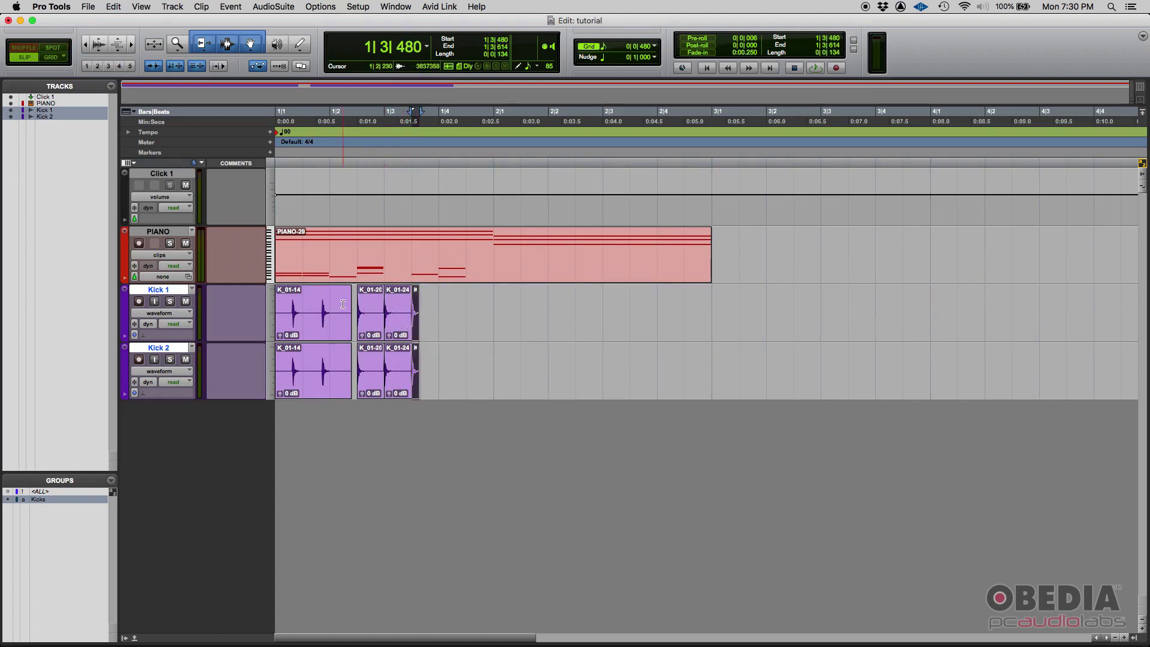
key(F4)
drag(405, 327, 352, 321)
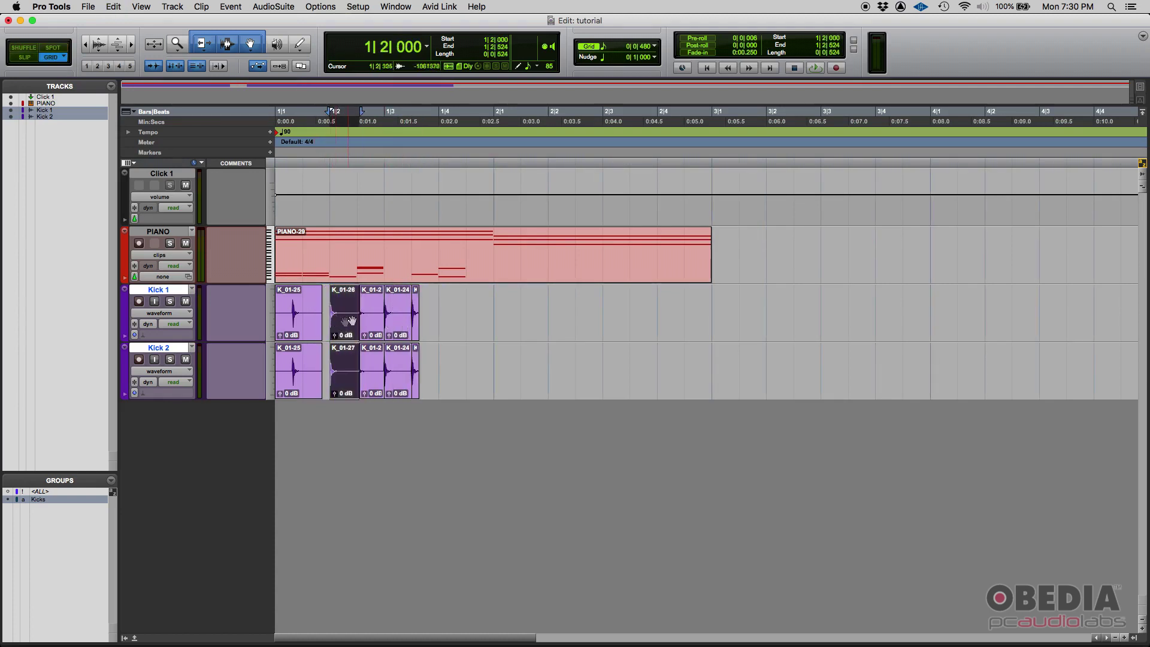
- Snap the small kick piece to 1|2|480 and separate new clips from the start of bar 1
key(F3)
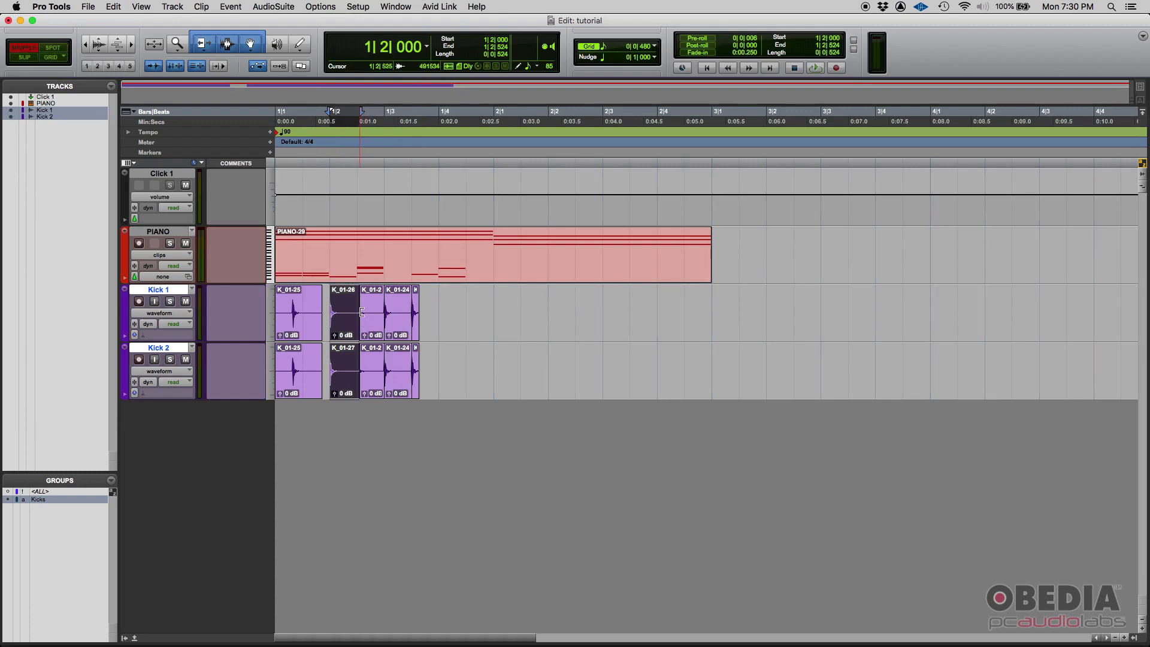
key(F4)
click(366, 324)
drag(367, 323, 276, 312)
click(286, 305)
key(super+e)
key(F2)
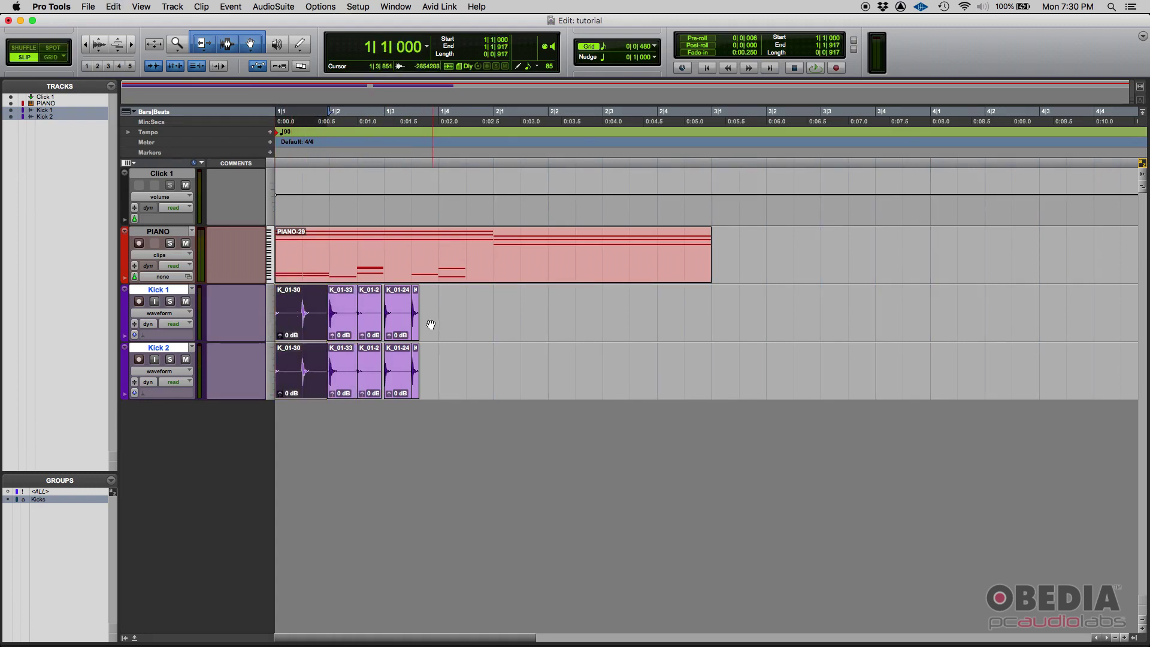
- Rejoin the kick pieces into one clip, trim its start to 1|1|200, and move it to 1|1|000
drag(389, 315, 351, 311)
click(354, 312)
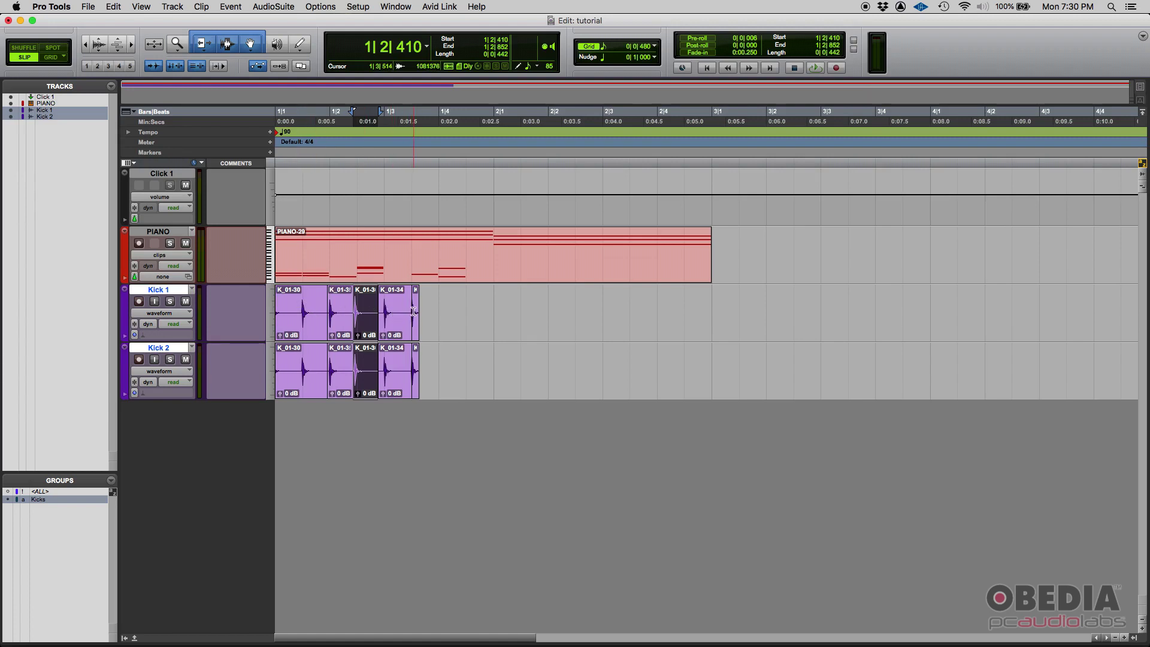
drag(323, 311, 439, 310)
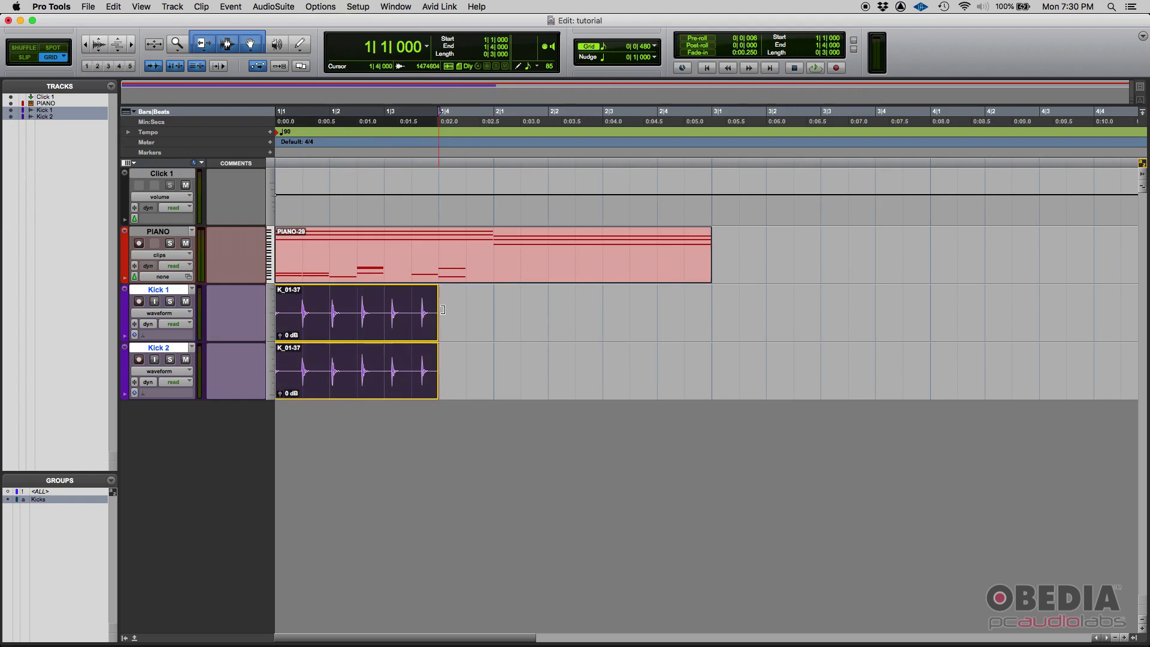
drag(281, 306, 288, 308)
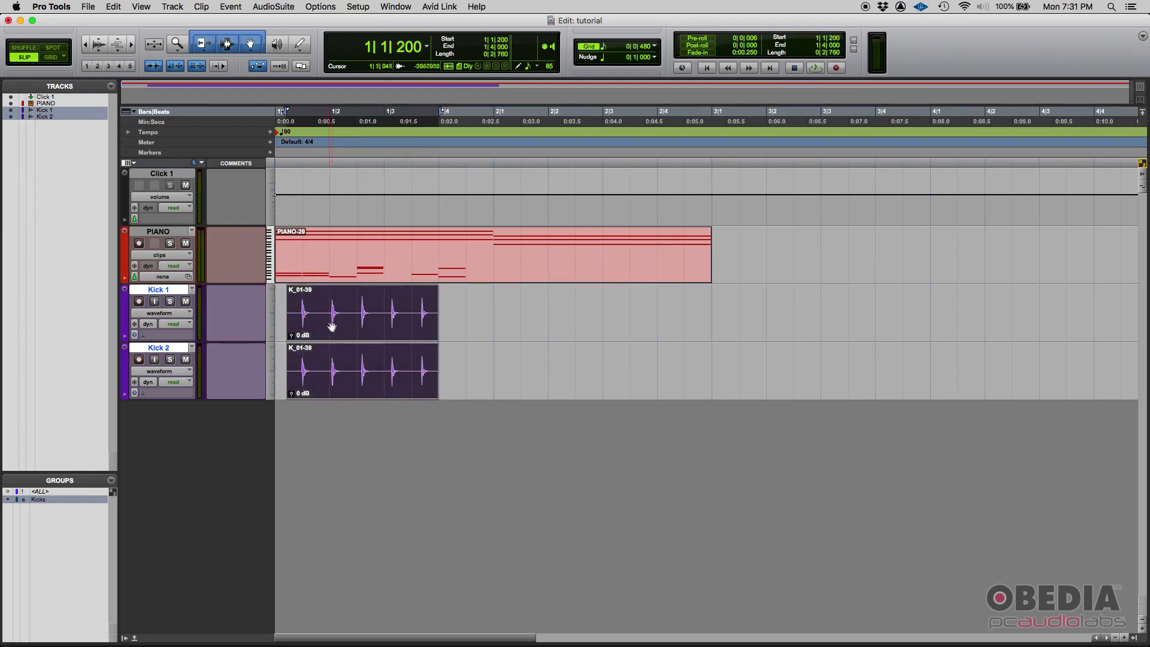
drag(337, 328, 305, 324)
click(304, 307)
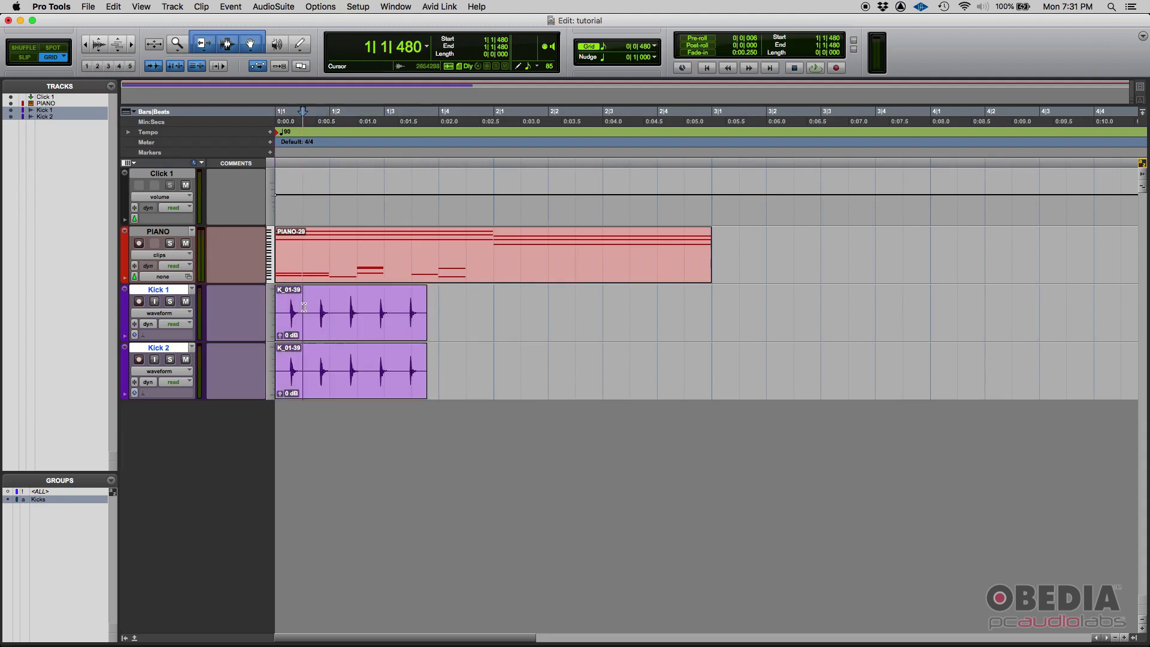
key(F2)
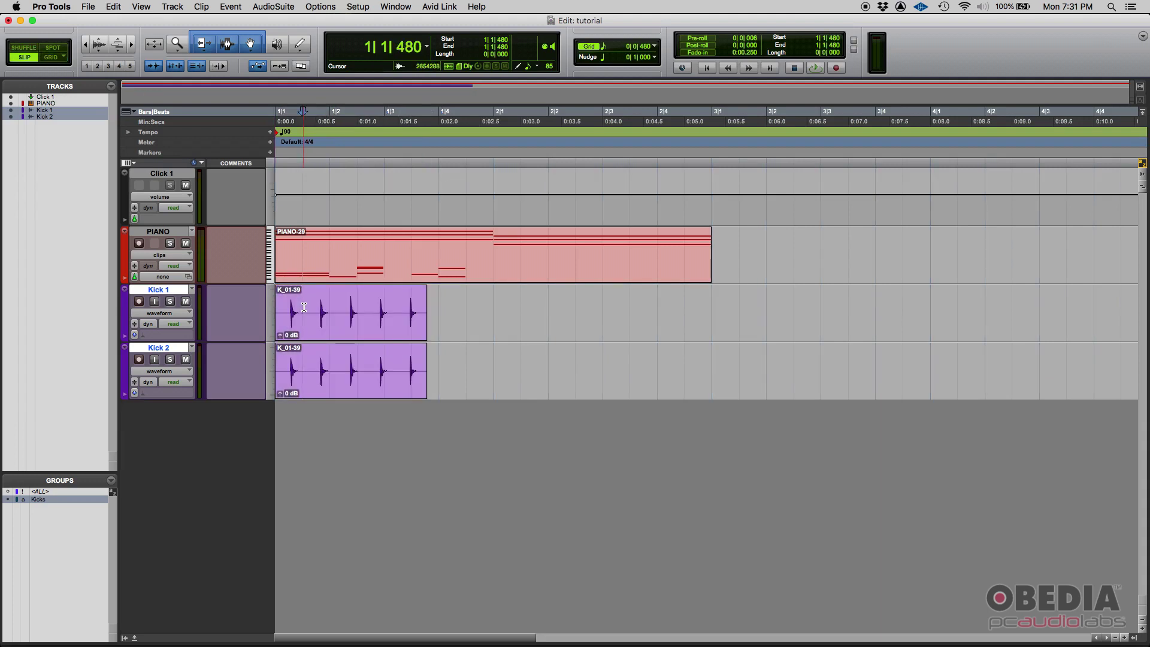
right_click(38, 499)
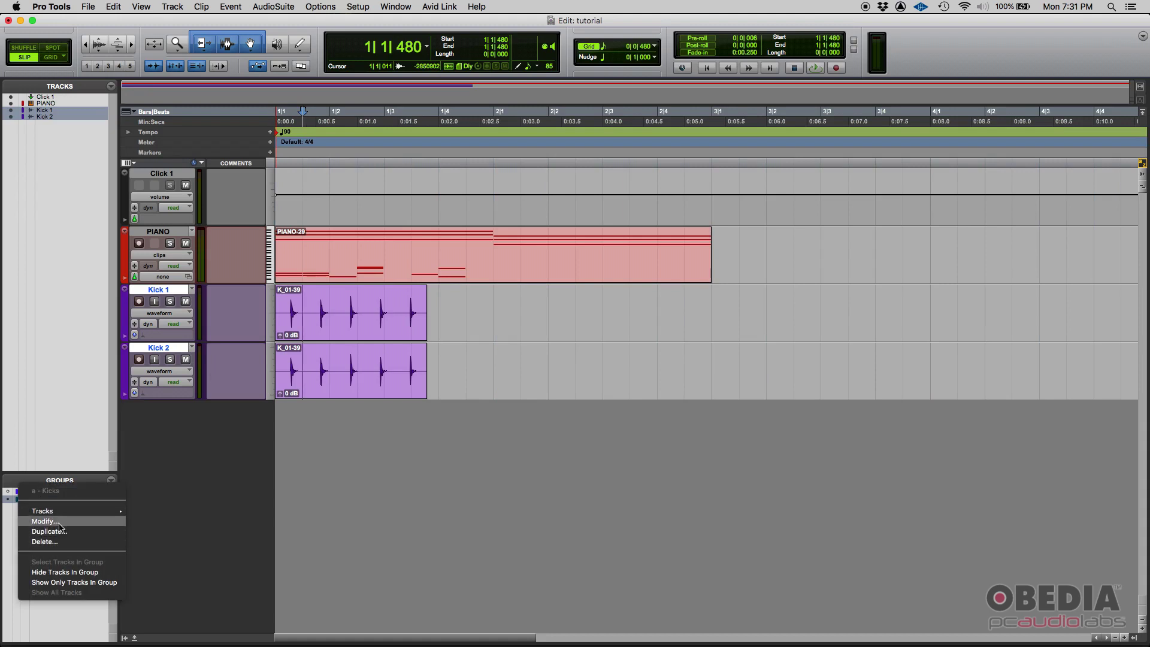
- Change the Kicks group Type to Mix so it links volume and mute
click(59, 523)
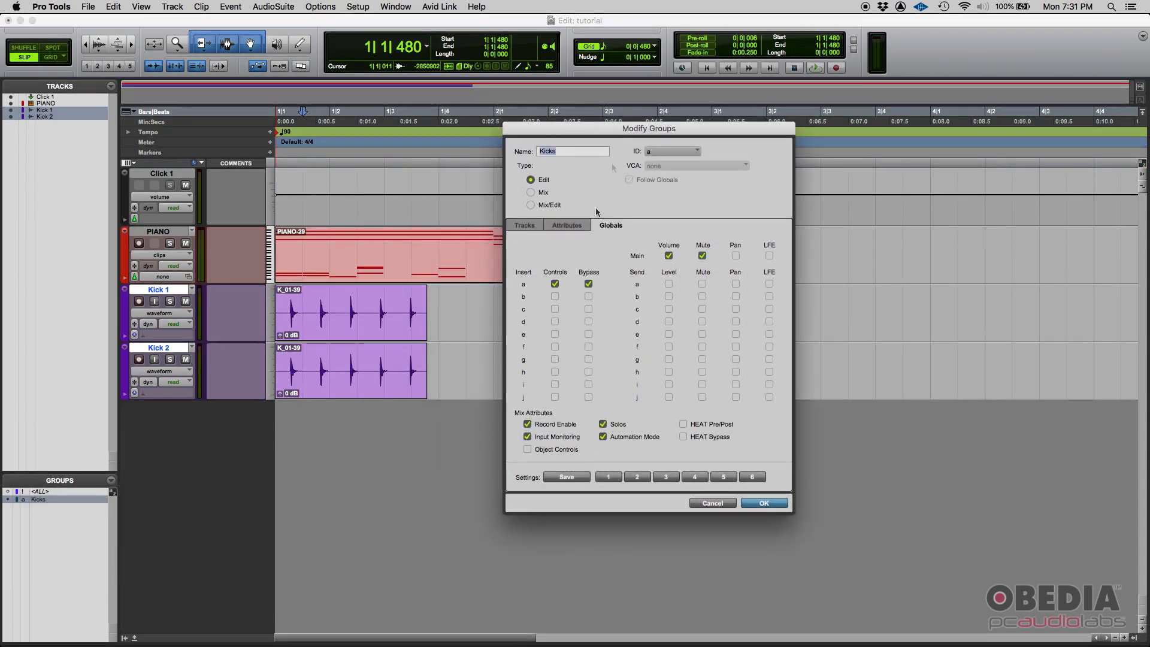
click(531, 193)
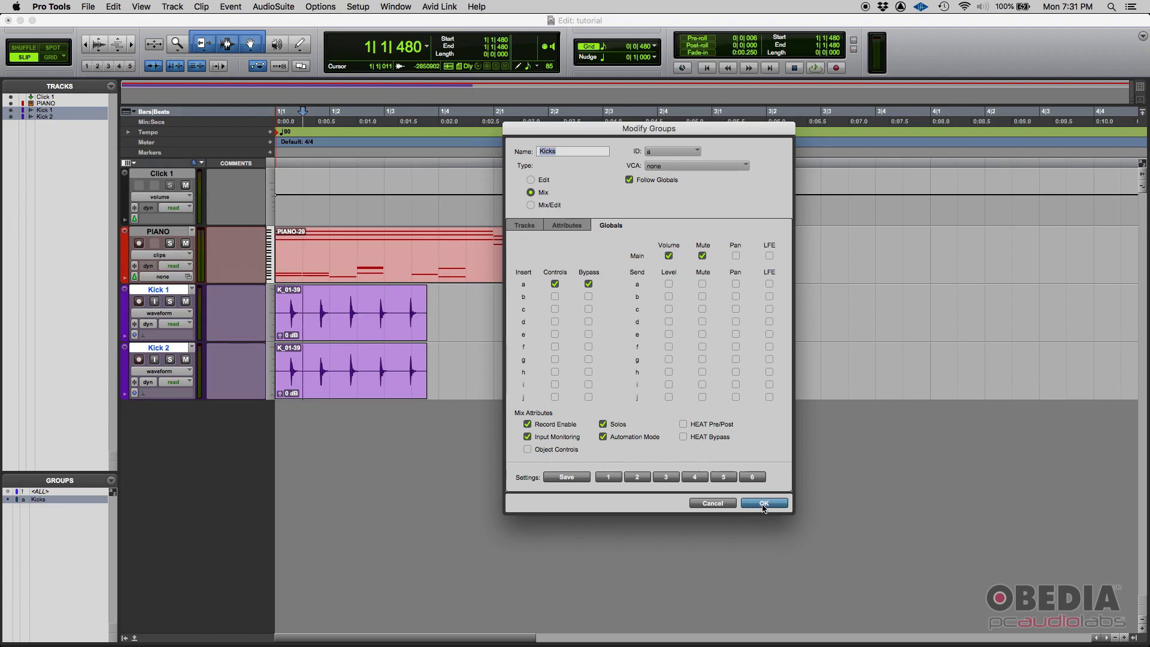
click(763, 504)
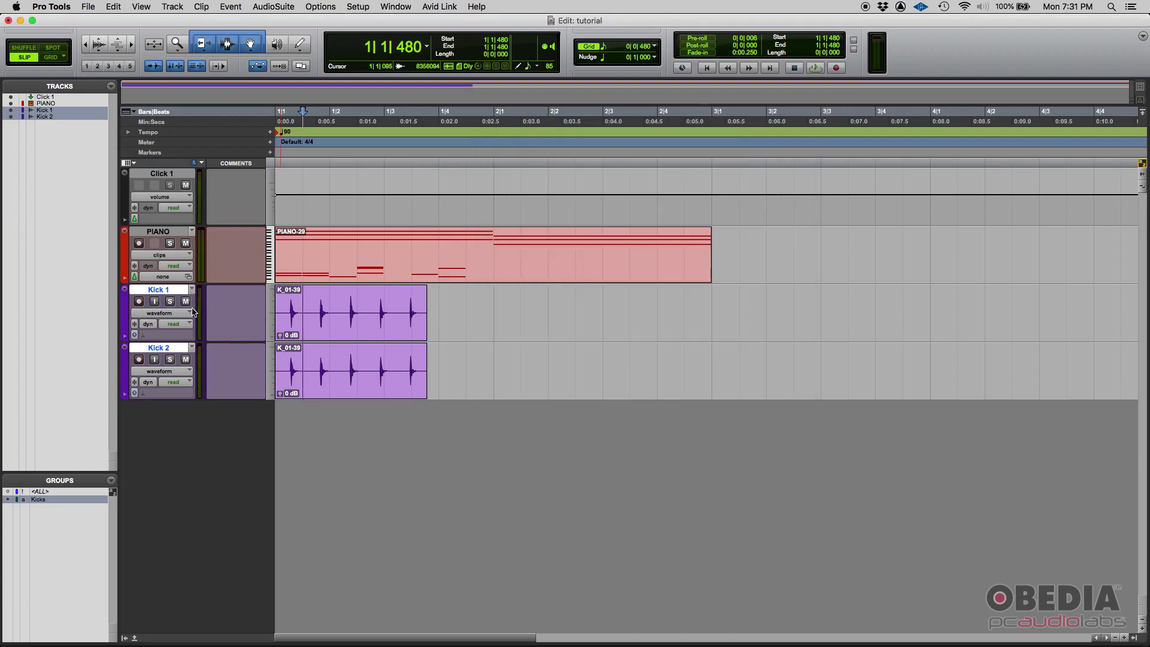
- Mute and unmute Kick 1 and Kick 2 together in both the Edit and Mix windows
click(186, 302)
click(186, 302)
key(super+equal)
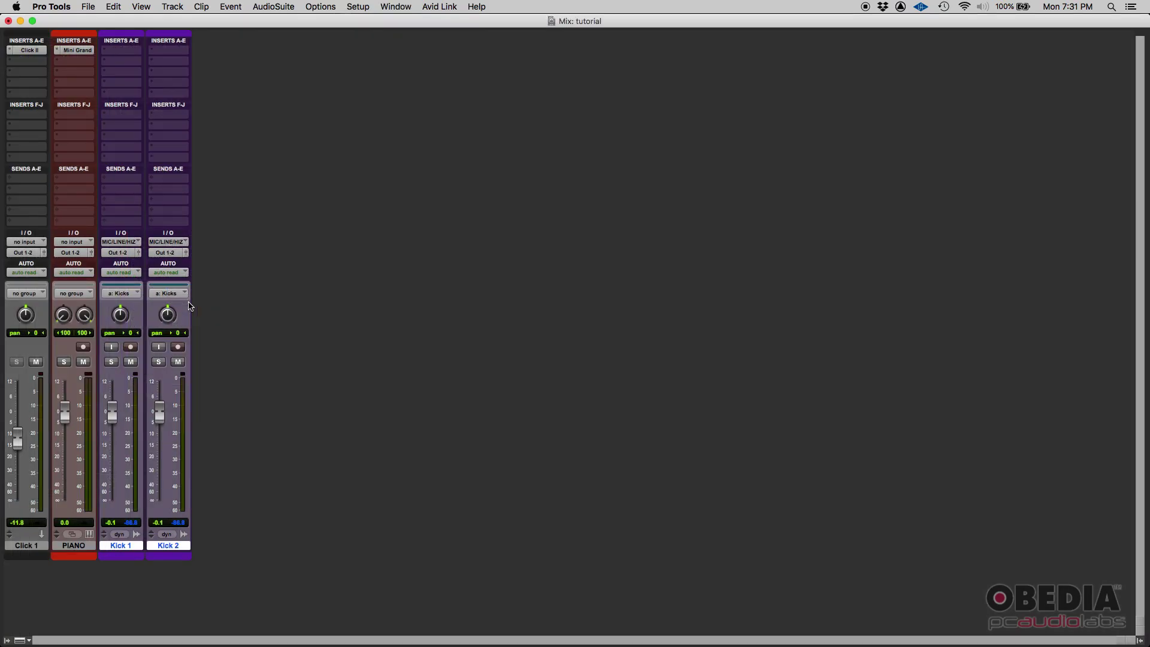
click(184, 366)
click(183, 366)
click(182, 364)
click(181, 364)
- Drag a kick fader to show both grouped volumes moving together, ending at 0.0 dB
key(super+equal)
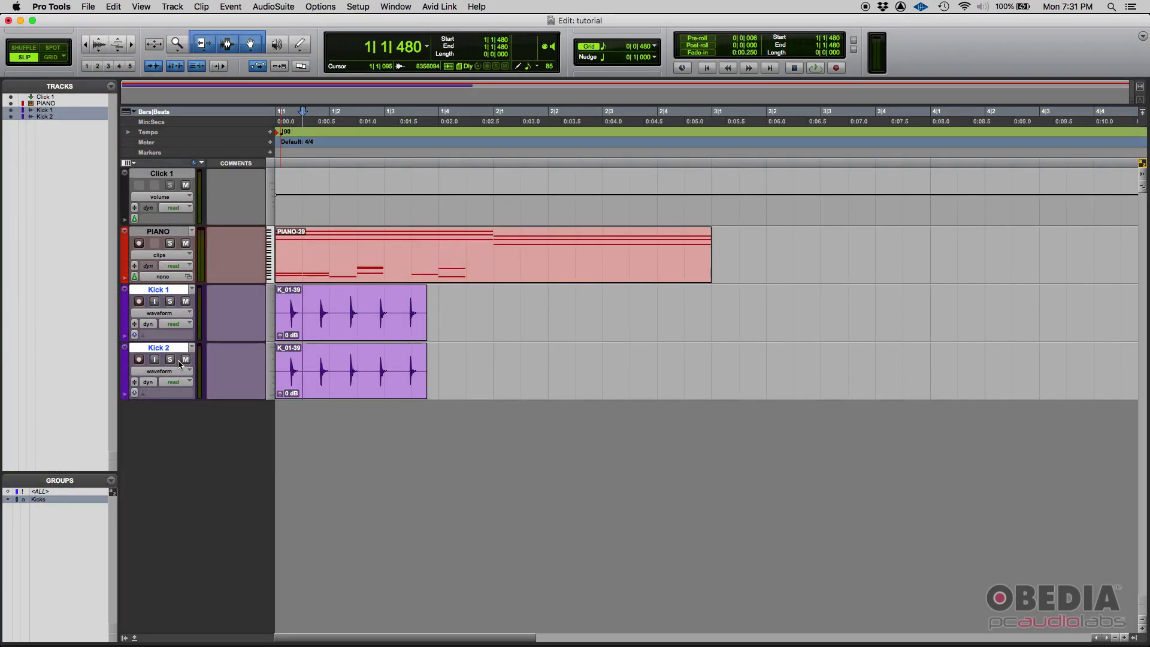
key(super+equal)
drag(162, 413, 139, 425)
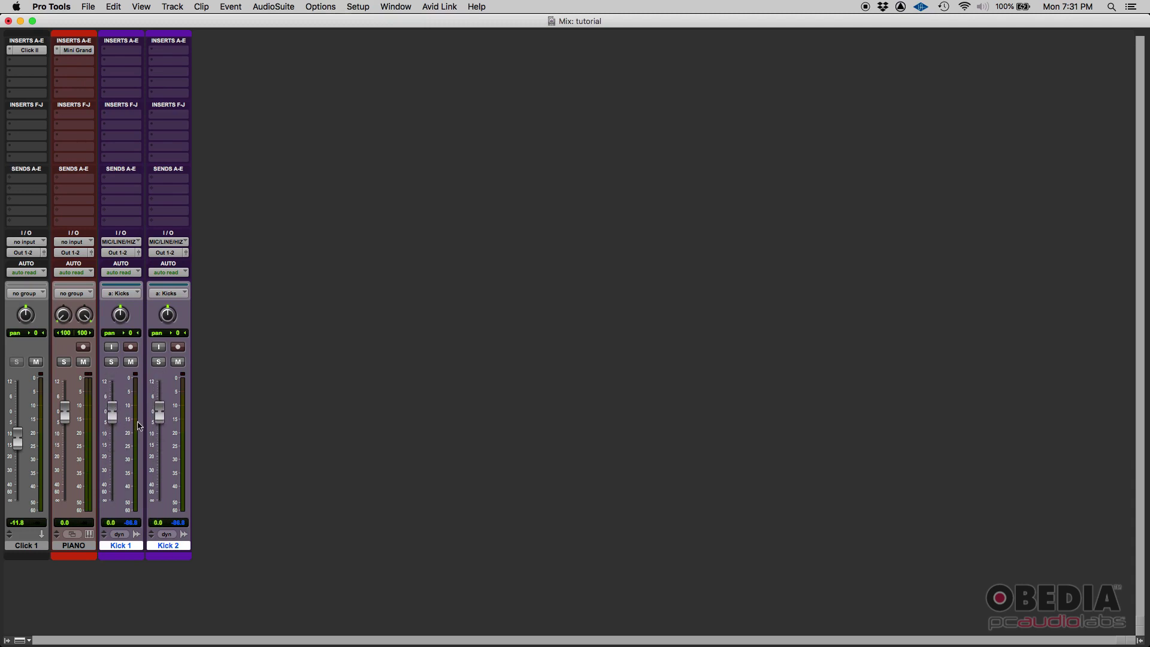
key(super+equal)
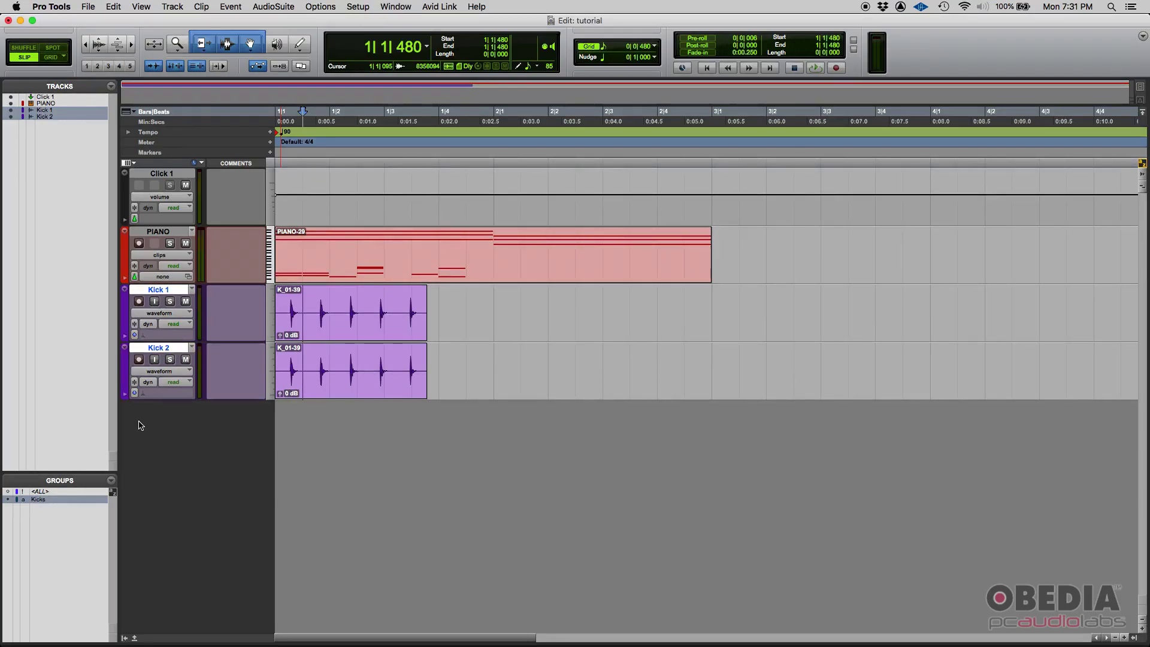
key(super+equal)
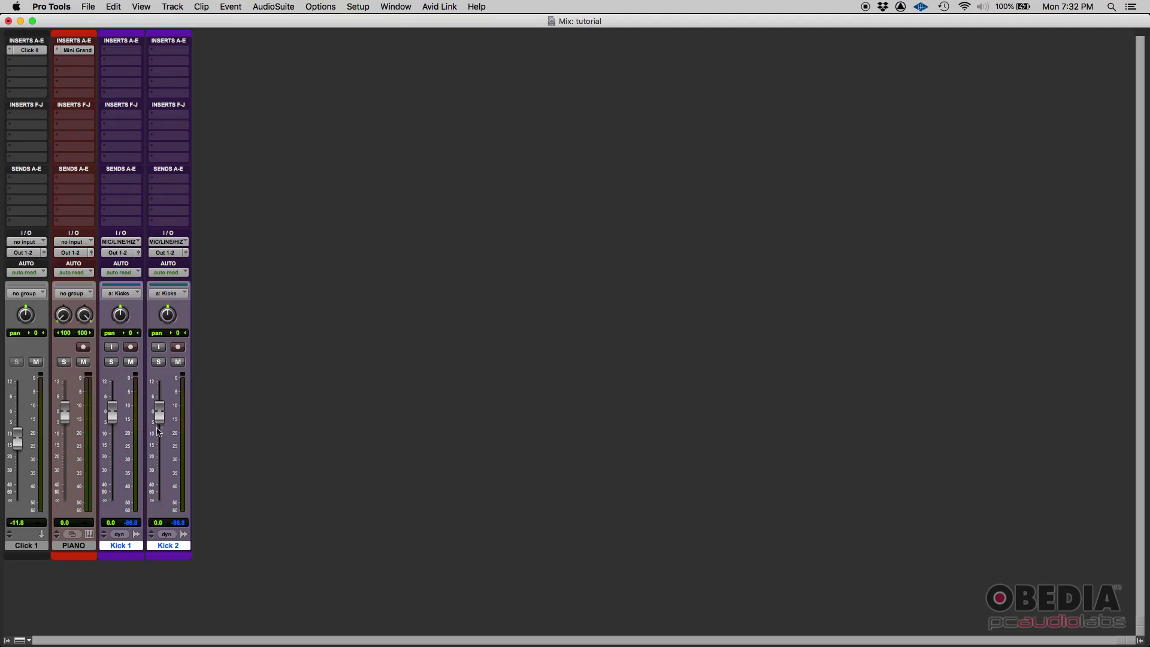
drag(159, 422, 160, 414)
key(super+equal)
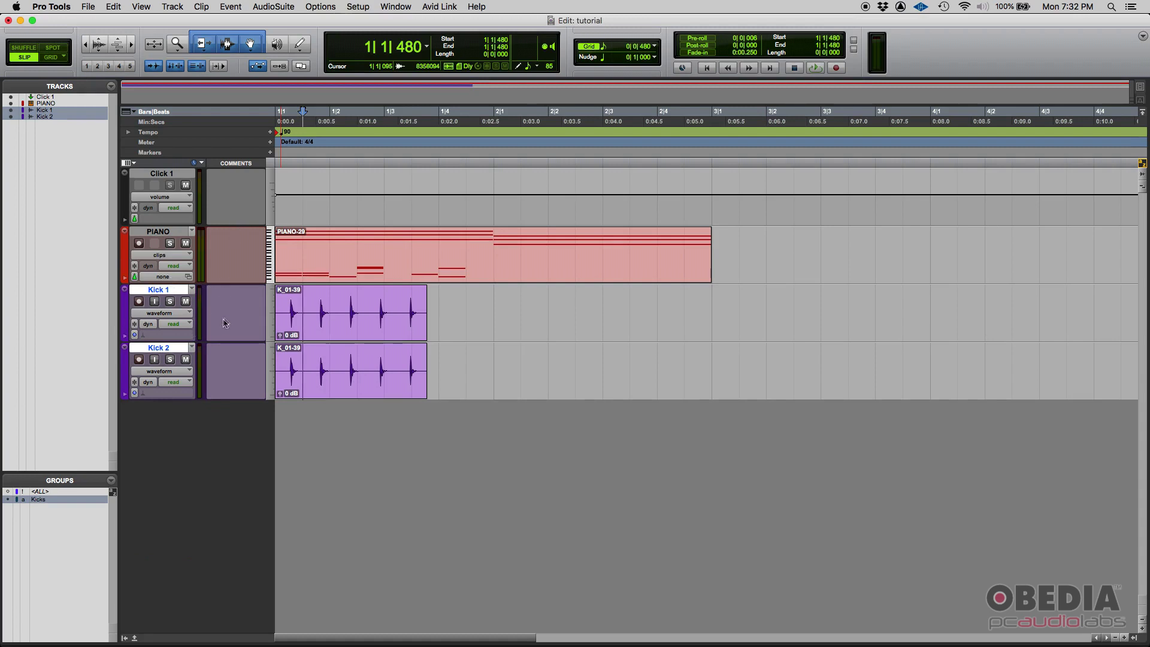
click(141, 10)
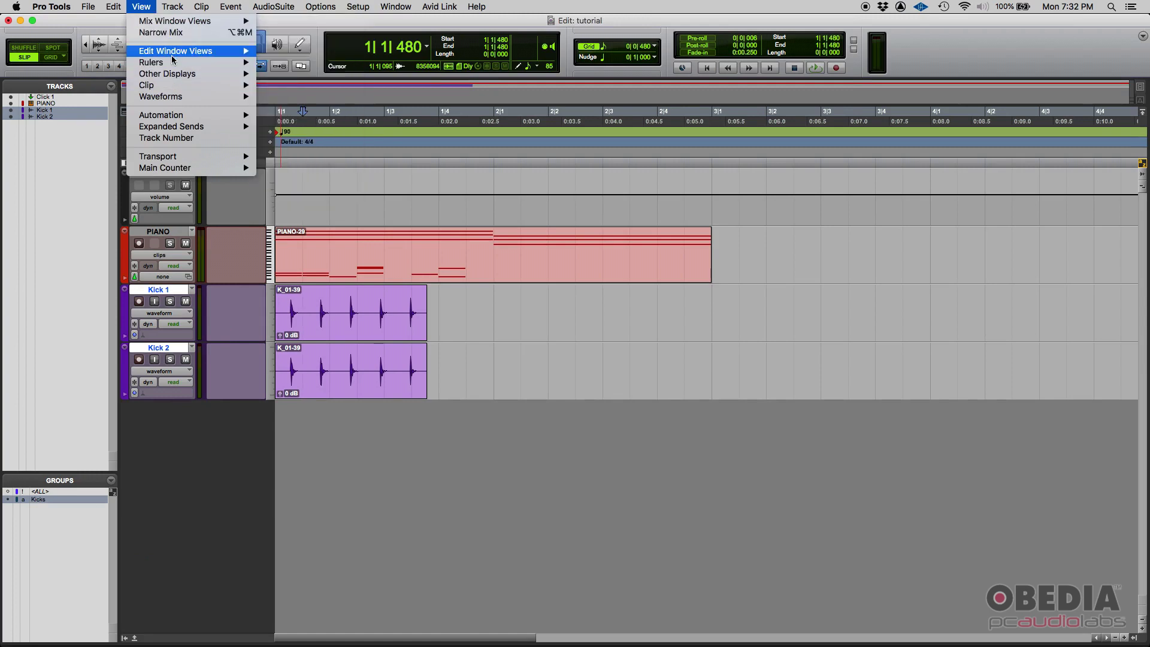
- Show the I/O column, raise Kick 1's volume with Kick 2 following, then reset both to 0.0
mouse_move(180, 53)
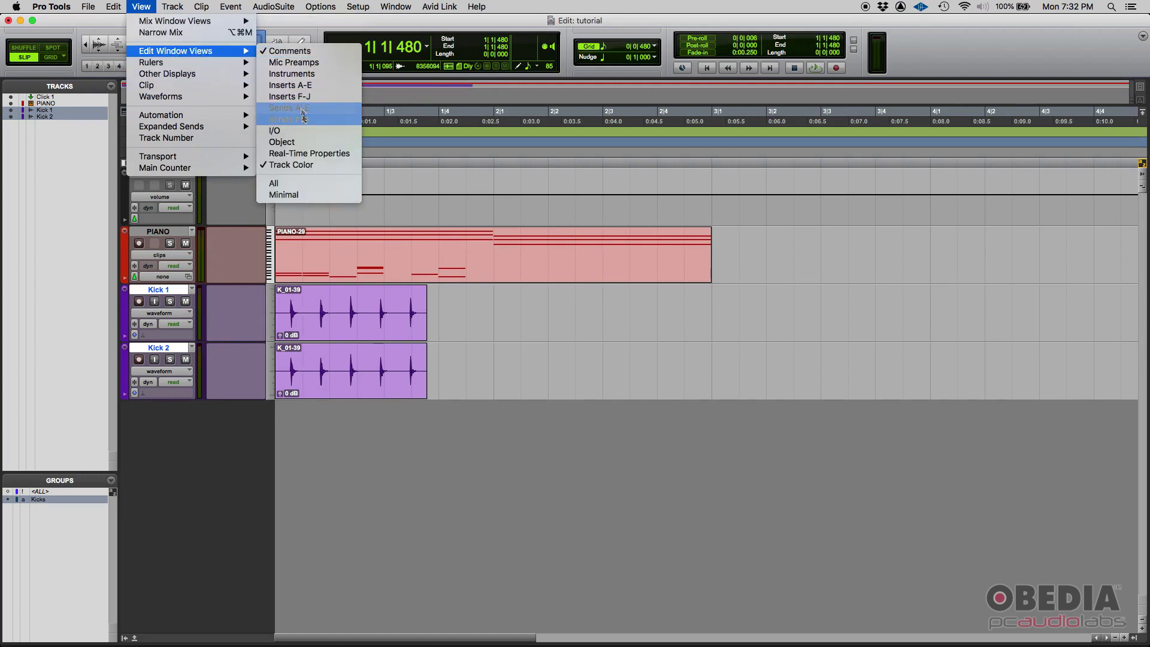
click(311, 135)
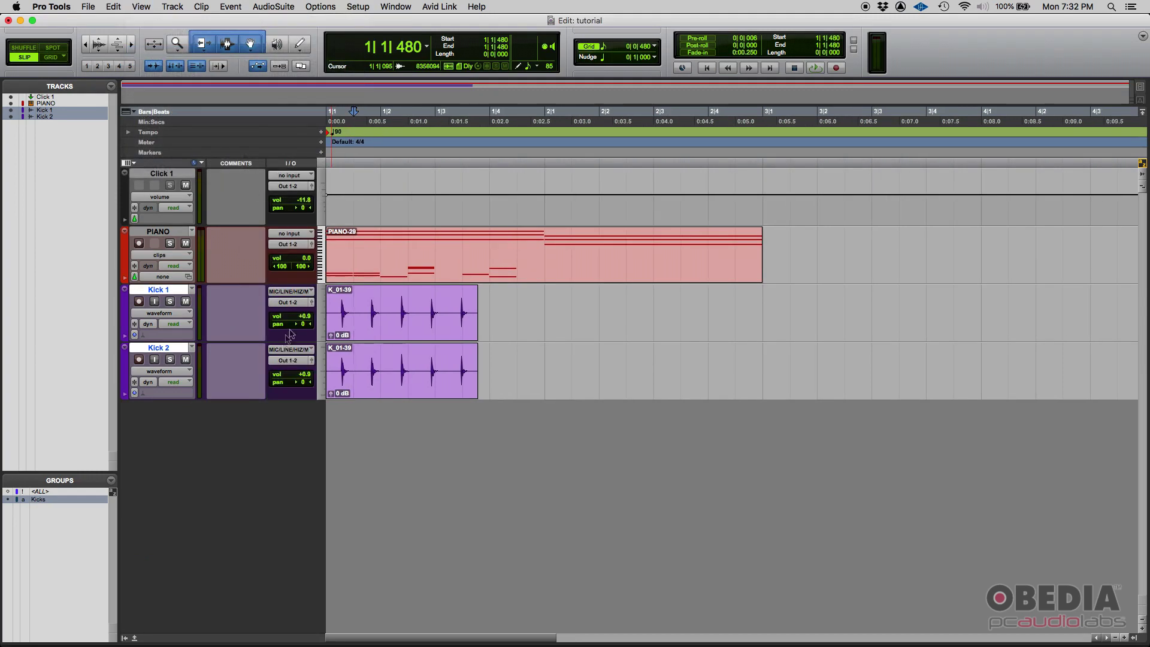
mouse_move(305, 317)
mouse_down()
mouse_move(306, 337)
mouse_move(304, 304)
mouse_up()
alt+click(306, 317)
right_click(45, 502)
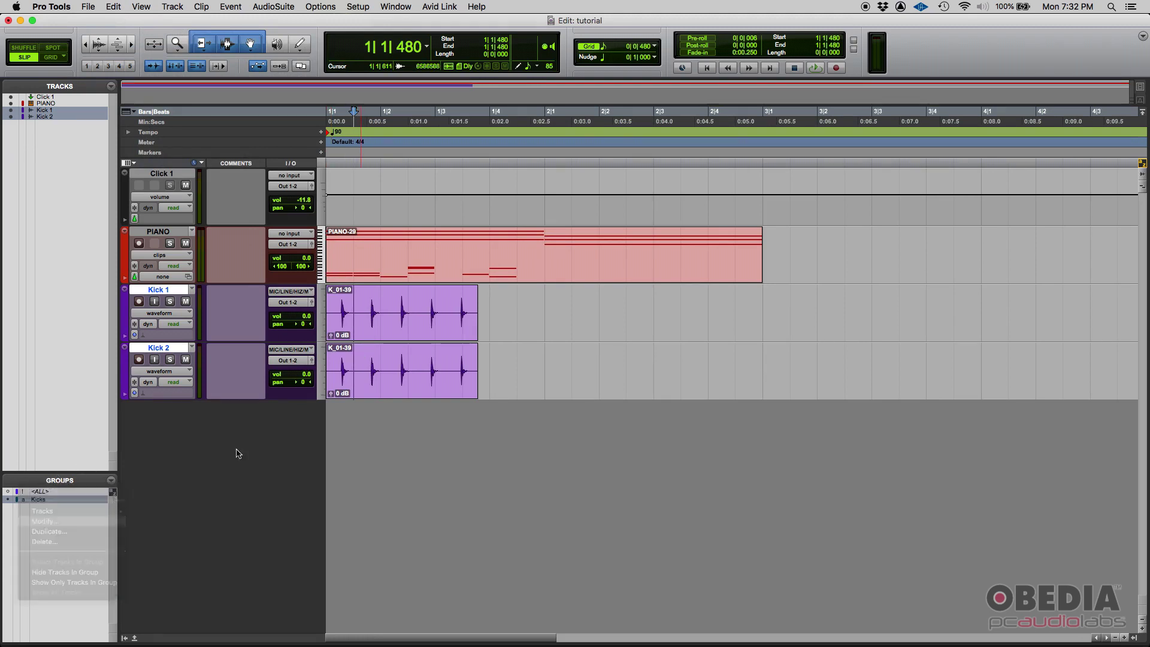
- Inspect the Kicks group's Attributes and Globals, toggling insert a Controls, then cancel and switch to Mix
click(60, 523)
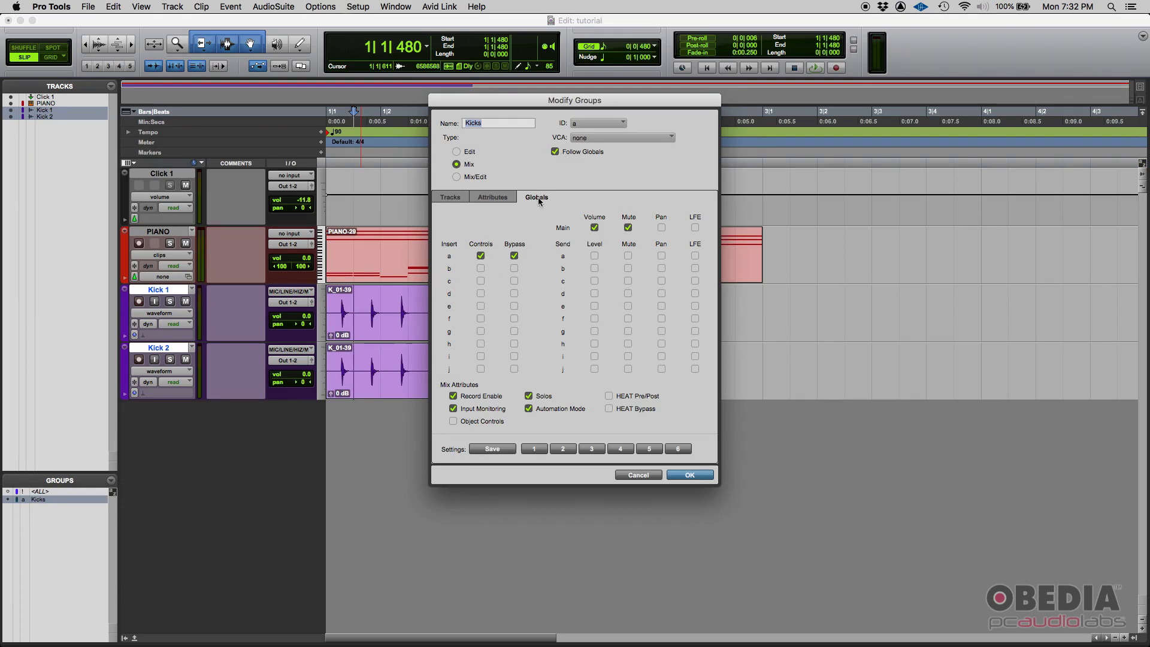
click(492, 200)
click(555, 152)
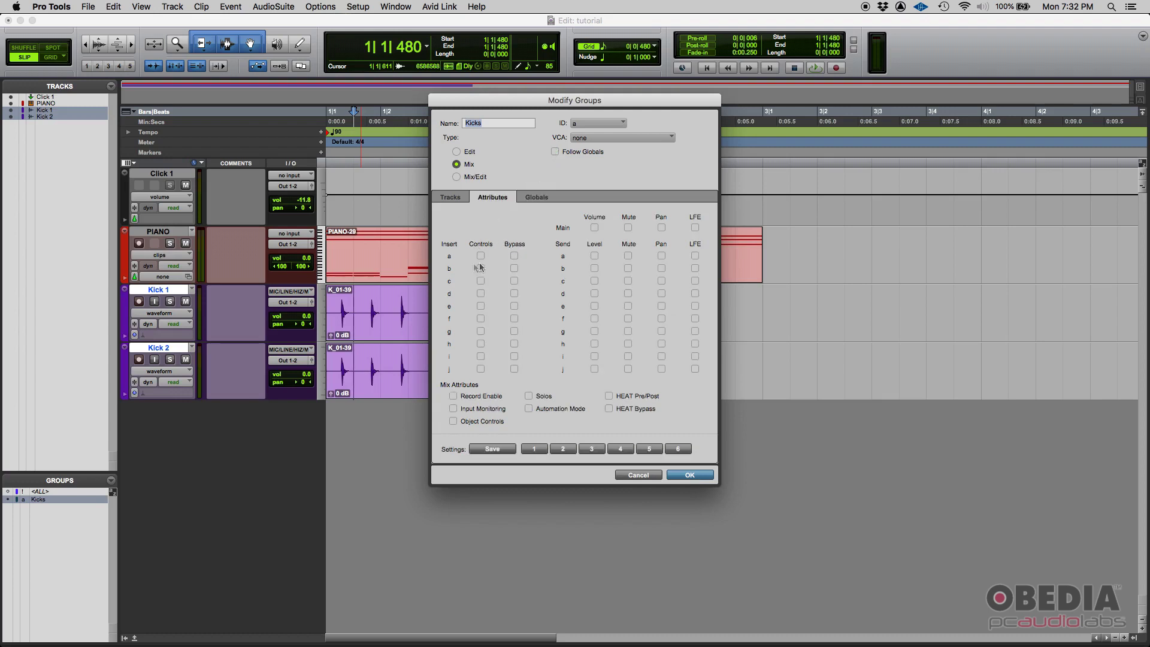
click(555, 153)
click(537, 198)
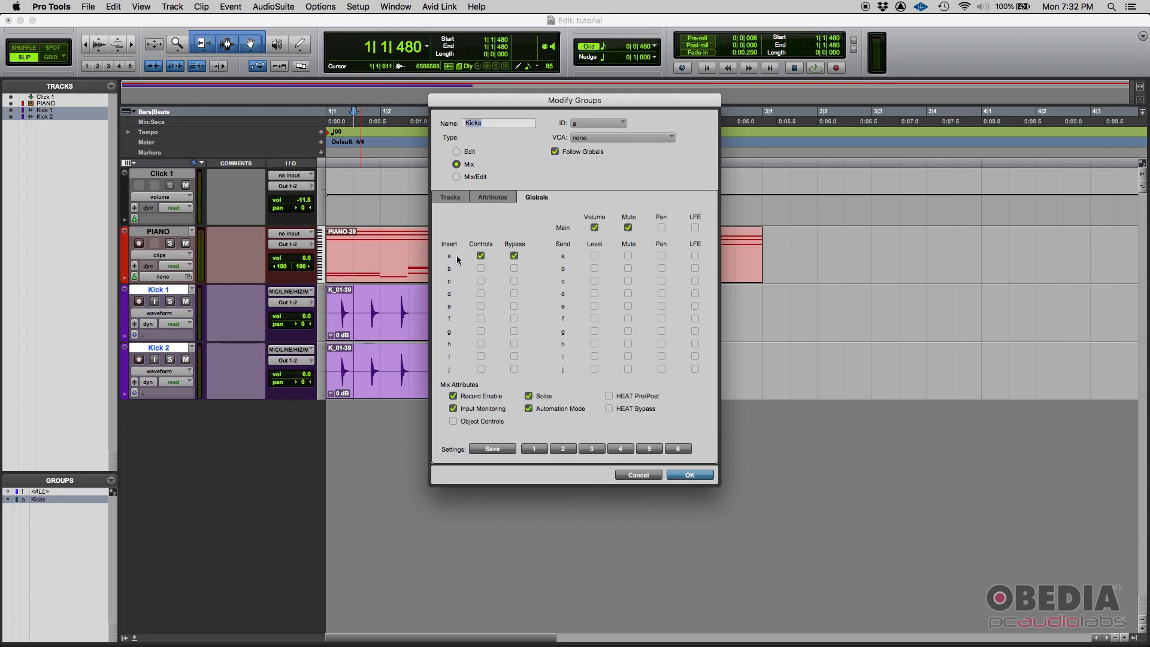
click(481, 255)
click(480, 256)
click(480, 256)
click(635, 474)
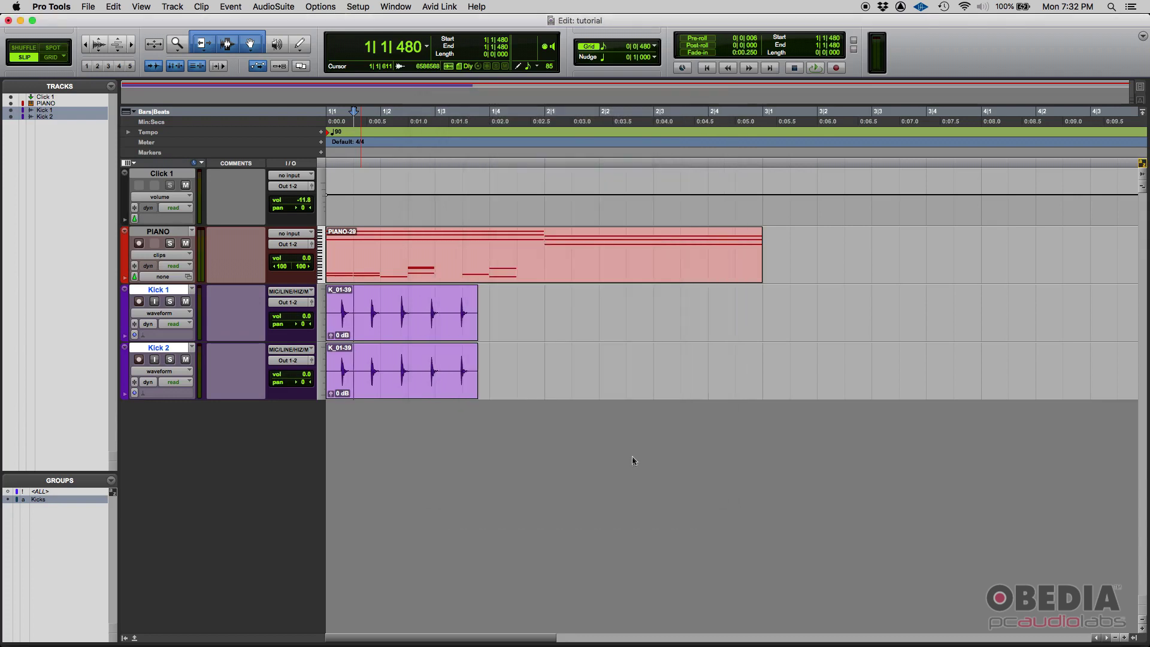
key(super+equal)
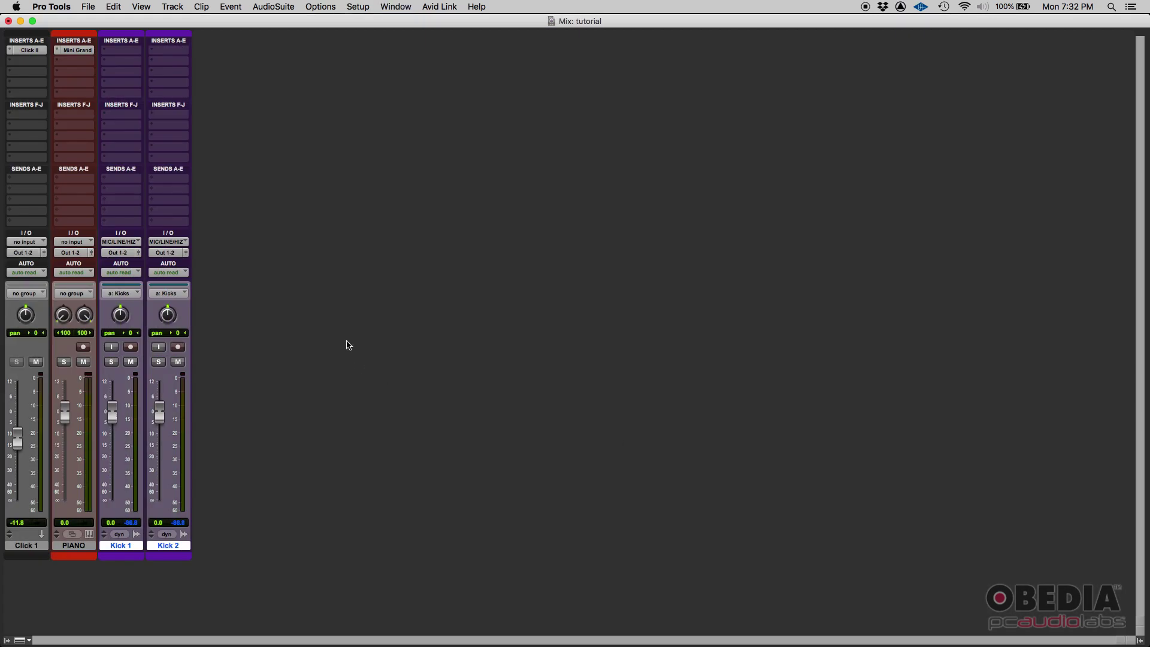
- Put EQ3 7-Band on Kick 1's insert a and arrange both kicks' EQ windows side by side
click(128, 54)
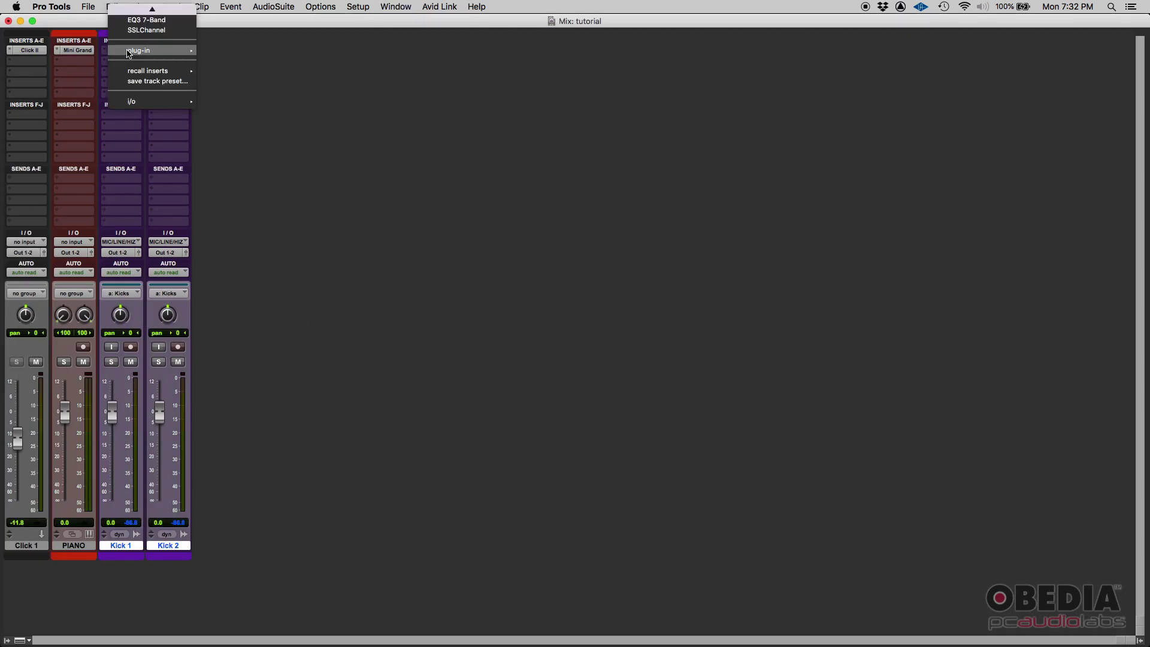
key(Escape)
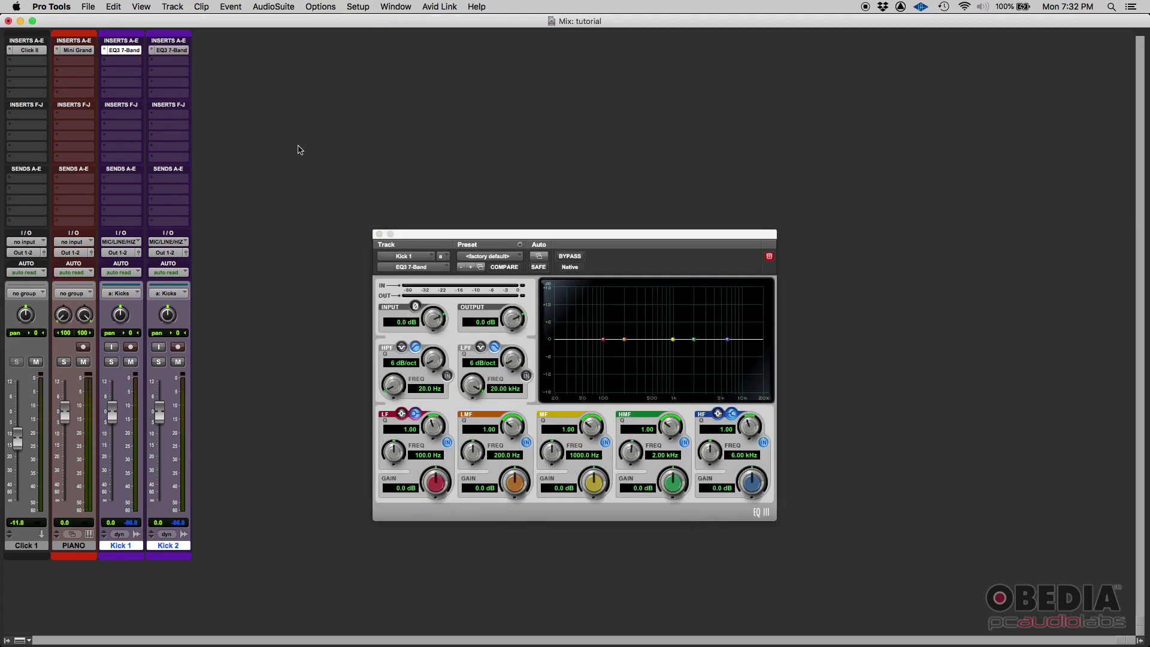
click(378, 234)
click(122, 51)
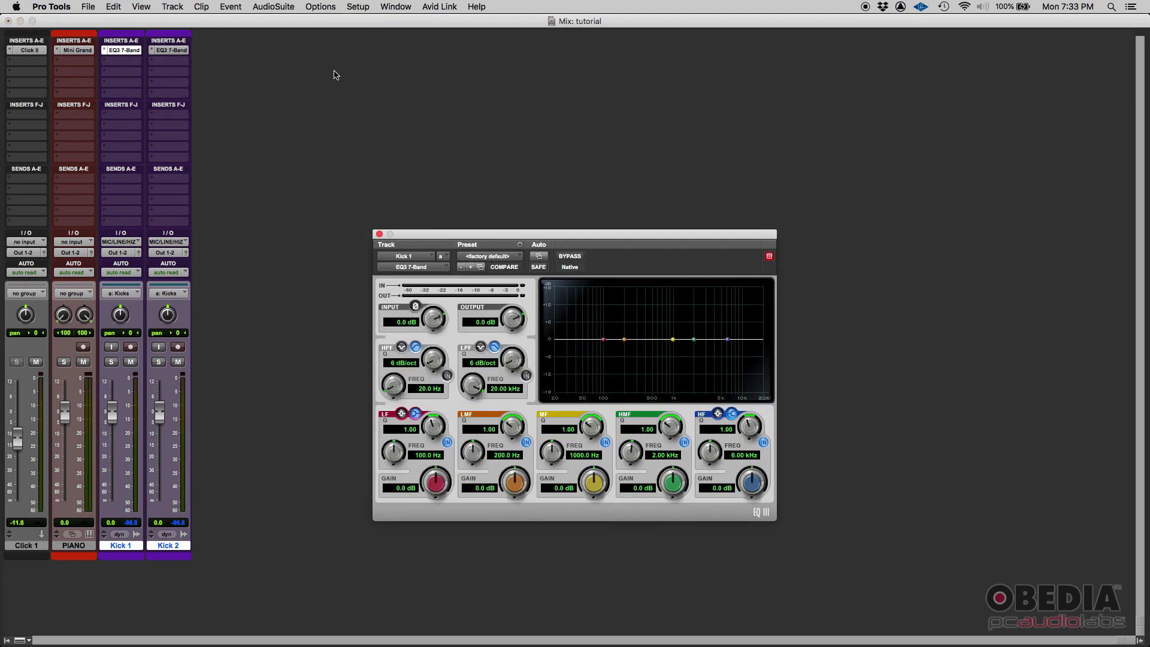
drag(426, 232, 264, 38)
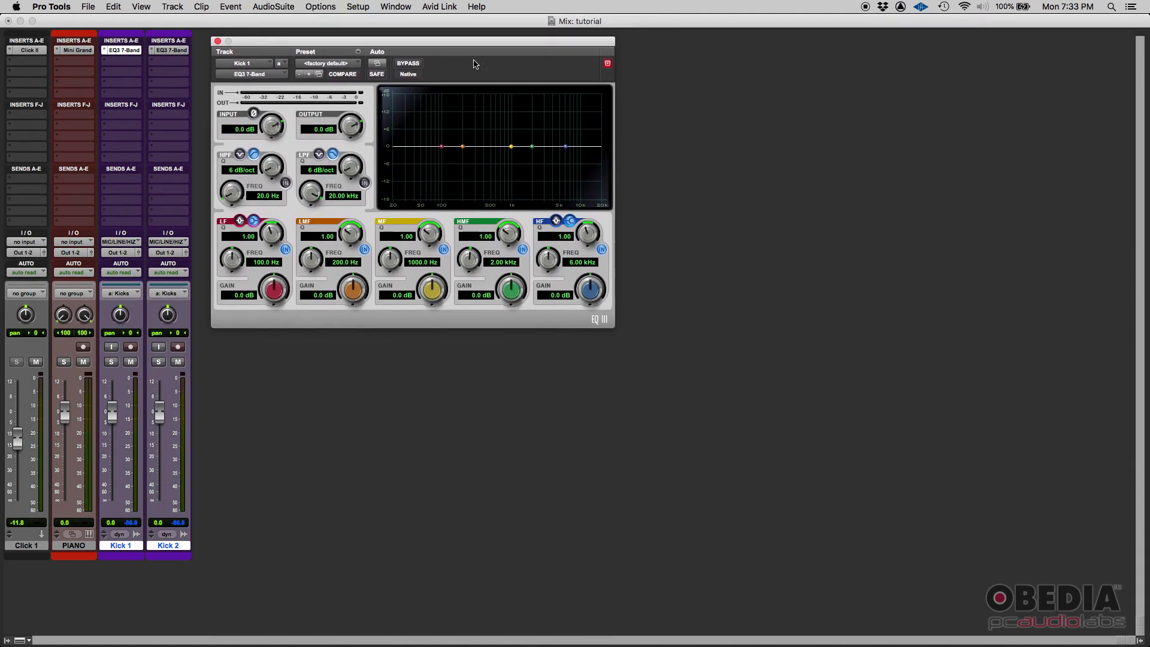
click(176, 51)
drag(430, 47, 705, 48)
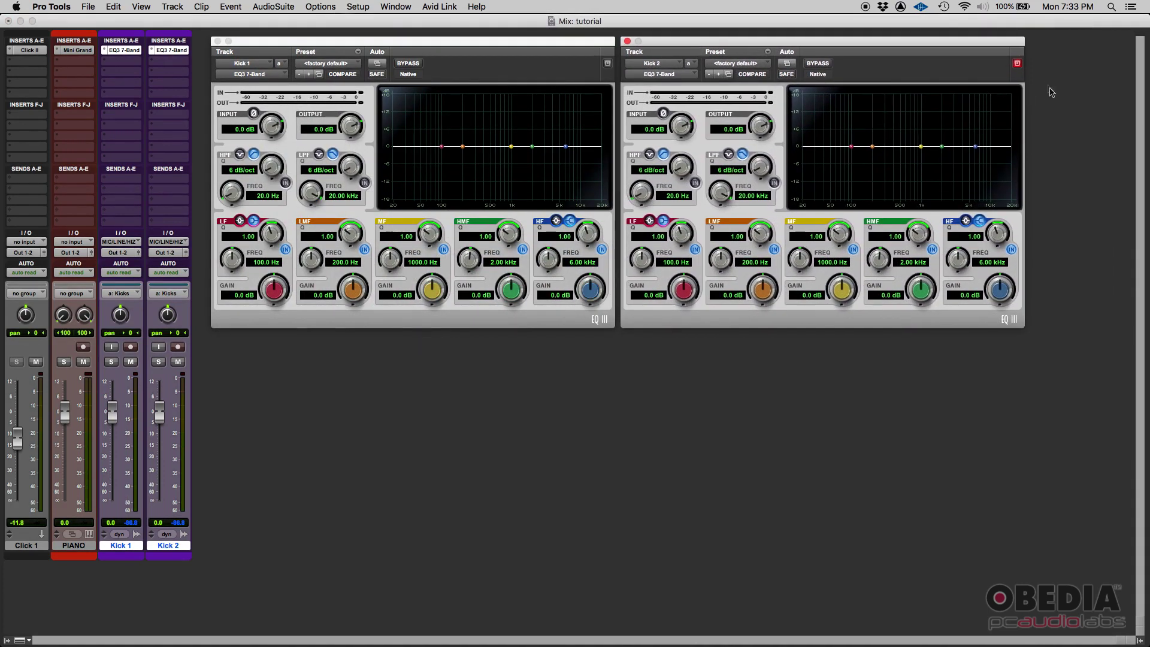
- Untarget Kick 2's EQ, then cut 10.2 dB at 108 Hz and boost 5.5 dB at 4.98 kHz
click(1018, 64)
drag(463, 147, 444, 176)
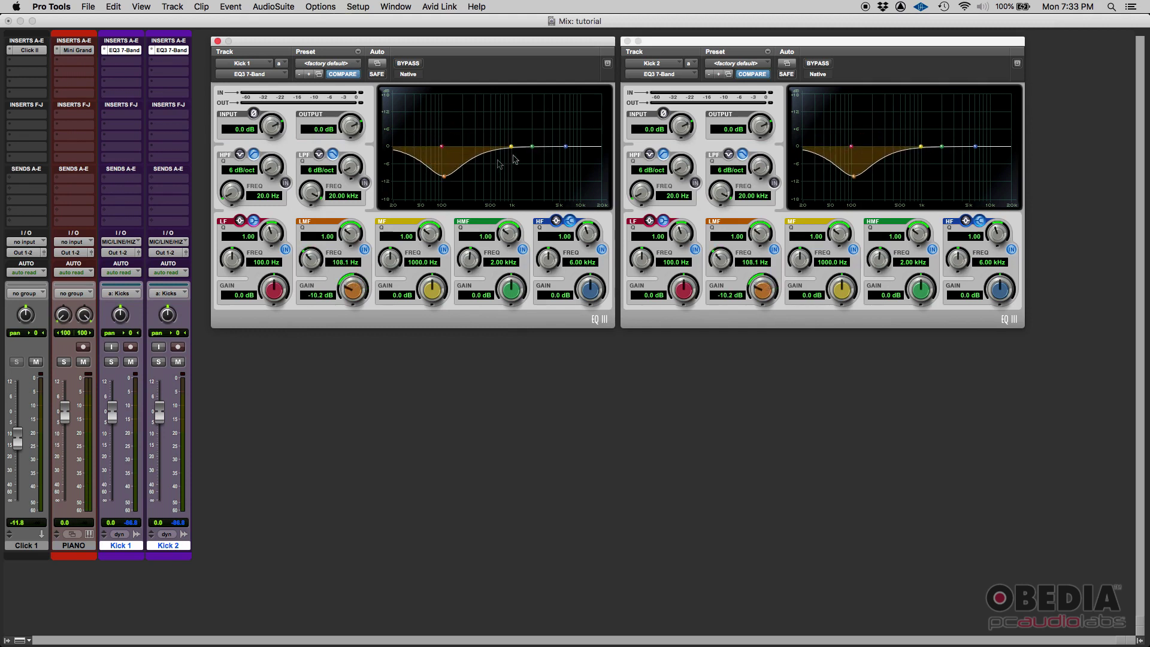
drag(568, 150, 564, 135)
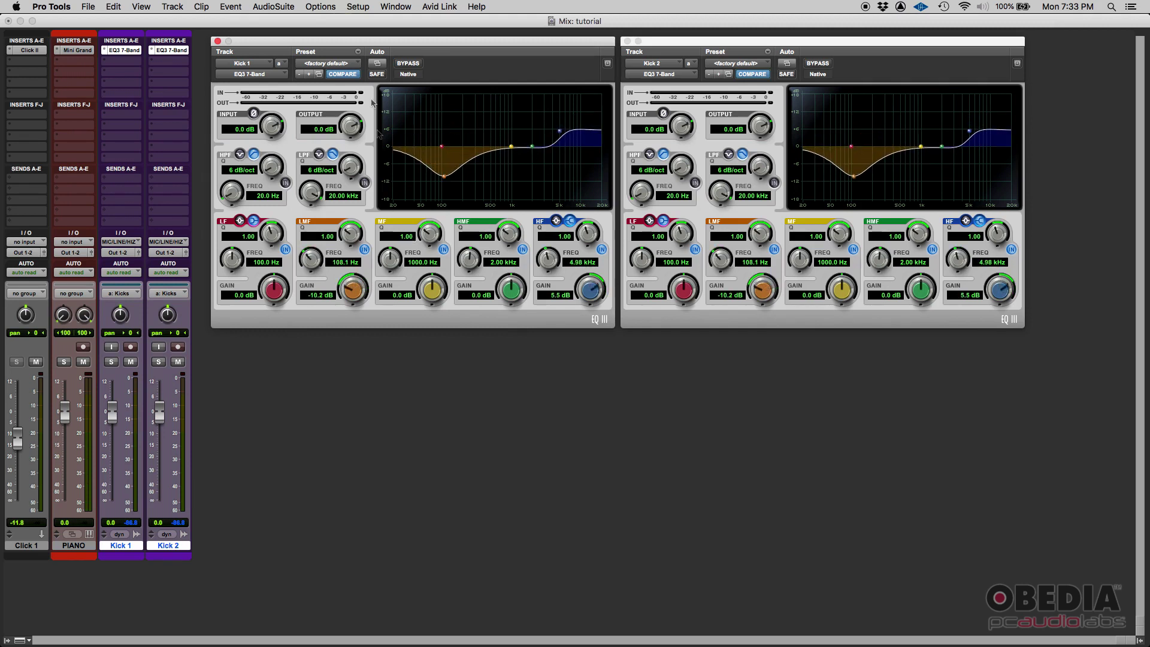
- Toggle bypass on the linked kick EQs from each window, leaving them active, and close Kick 2's EQ
click(409, 63)
click(409, 64)
click(410, 64)
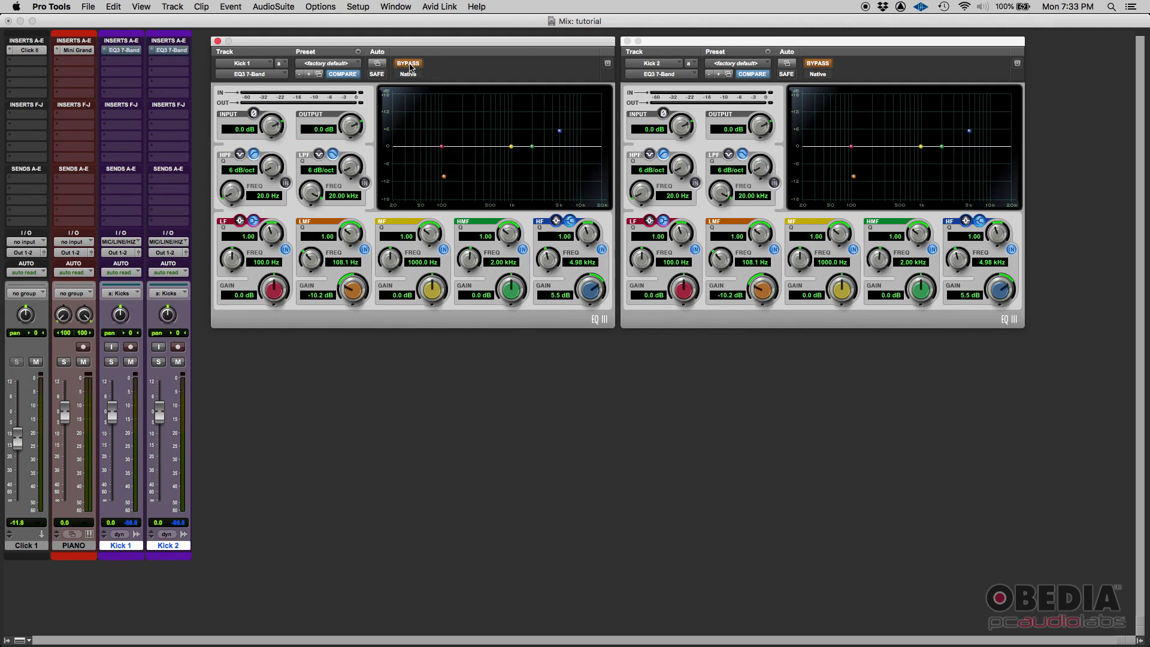
click(816, 64)
click(817, 64)
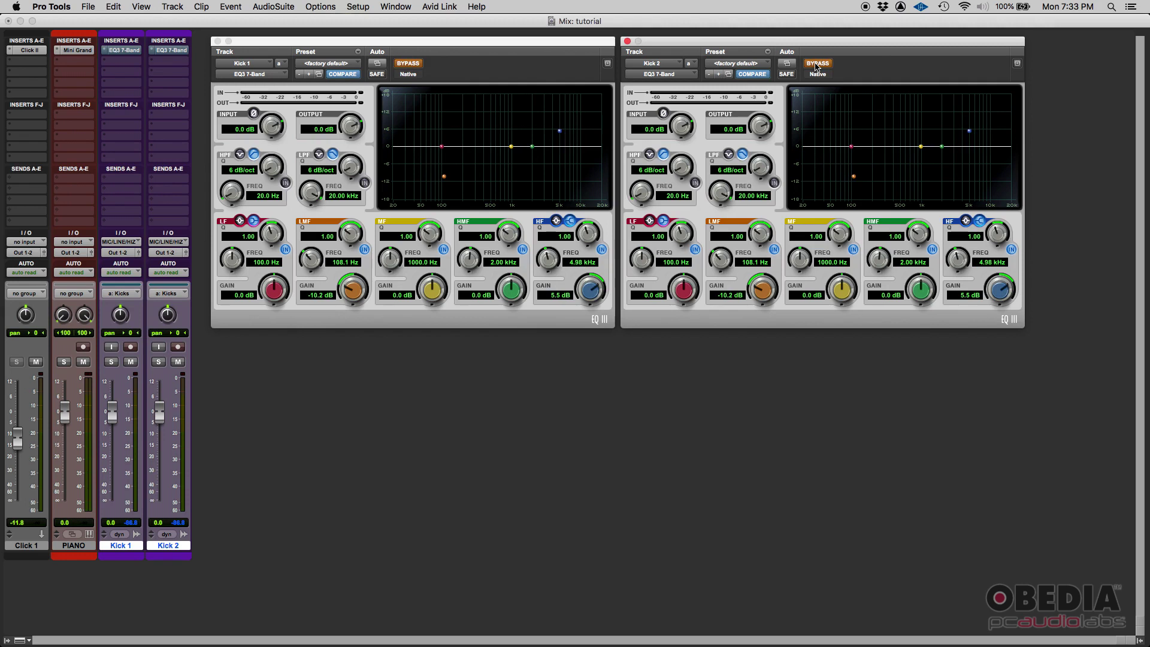
click(817, 64)
click(817, 64)
click(817, 64)
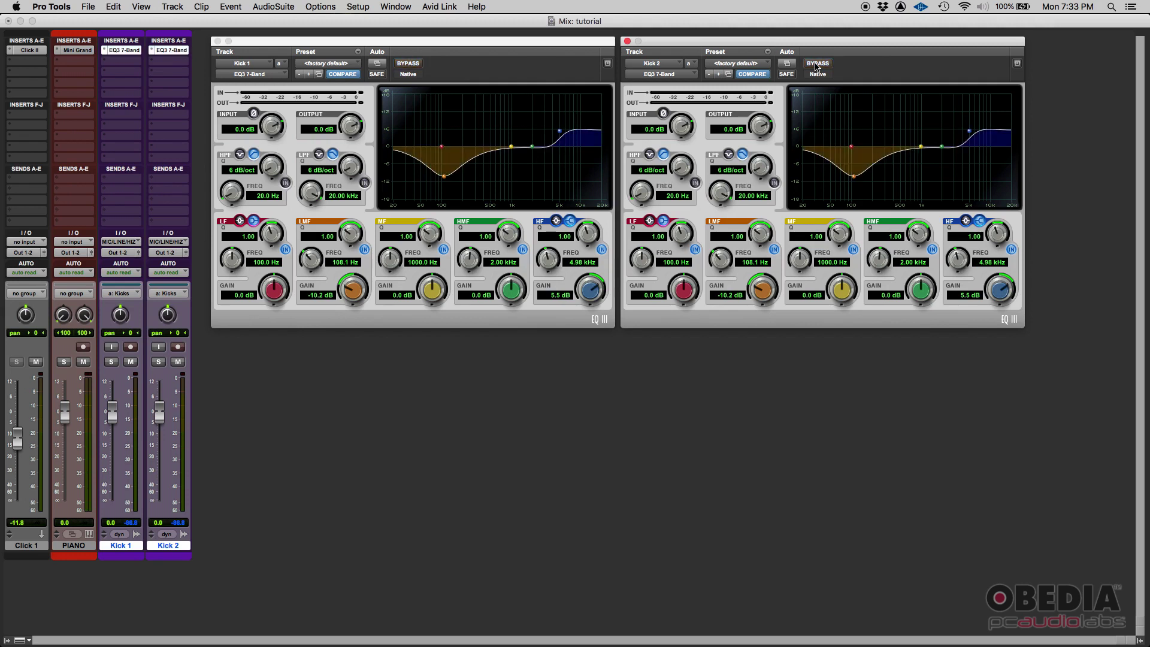
click(627, 42)
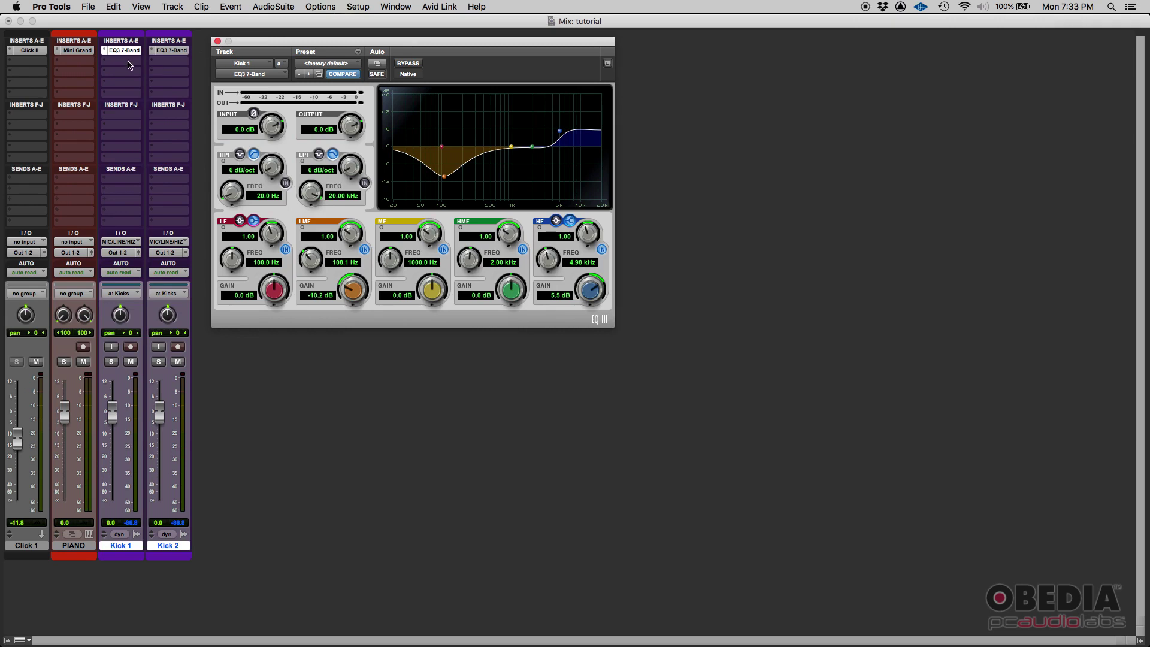
- Close Kick 1's EQ, view the Kicks group settings from the Edit window, cancel, and return to Mix
click(218, 42)
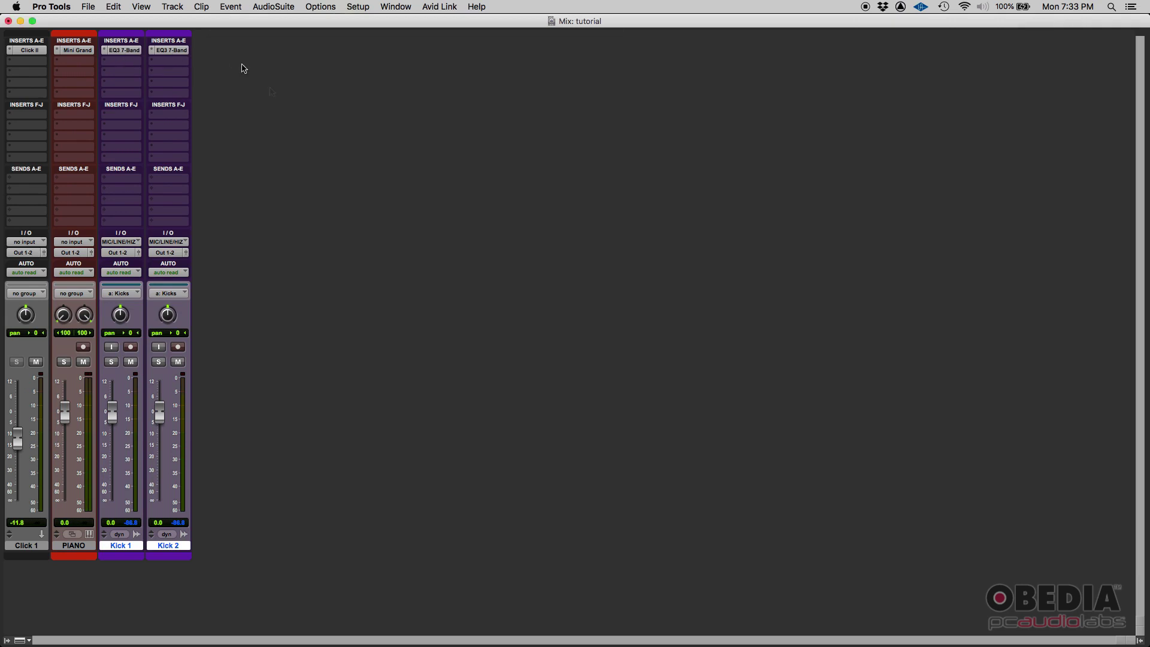
key(super+equal)
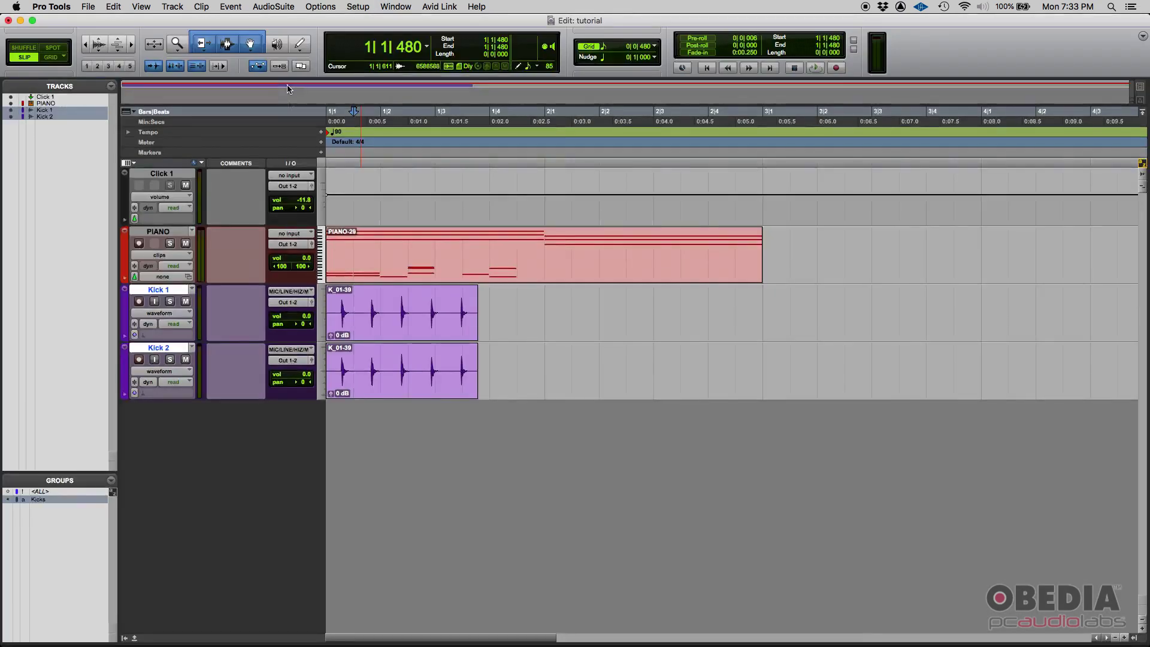
right_click(39, 500)
click(48, 521)
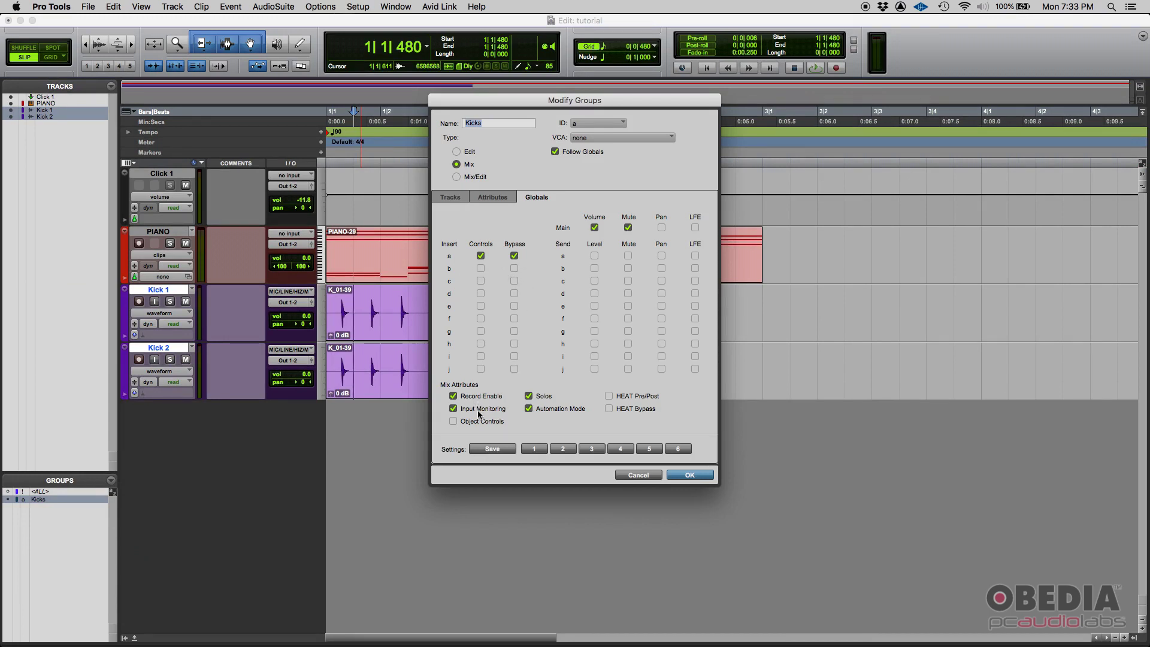
click(639, 476)
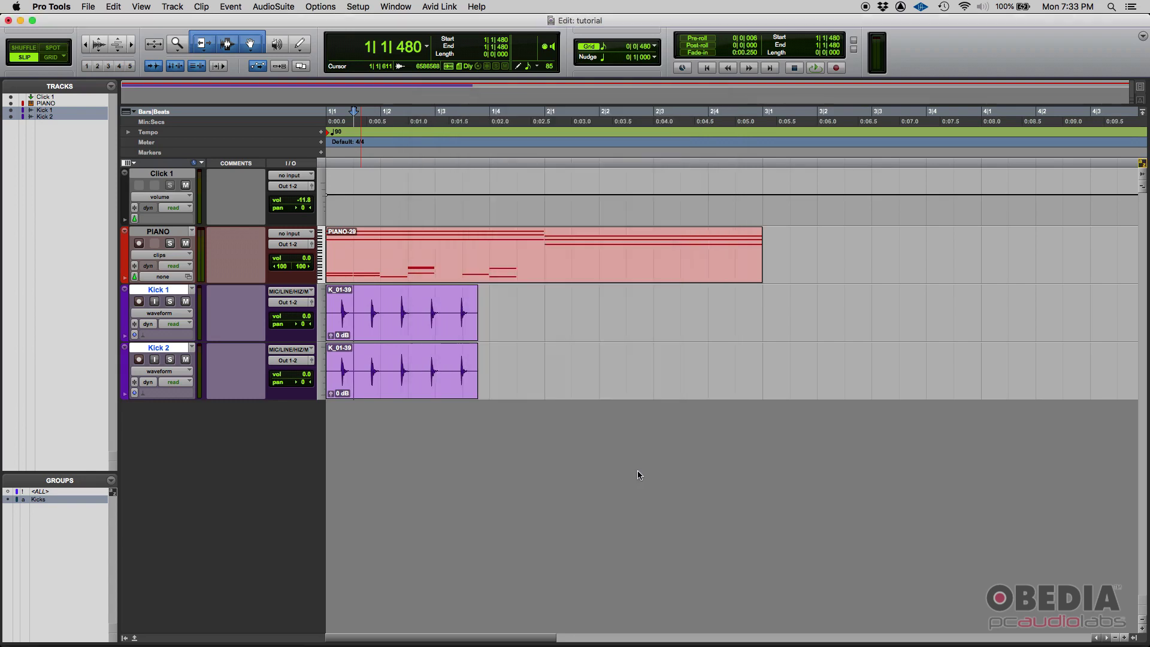
key(super+equal)
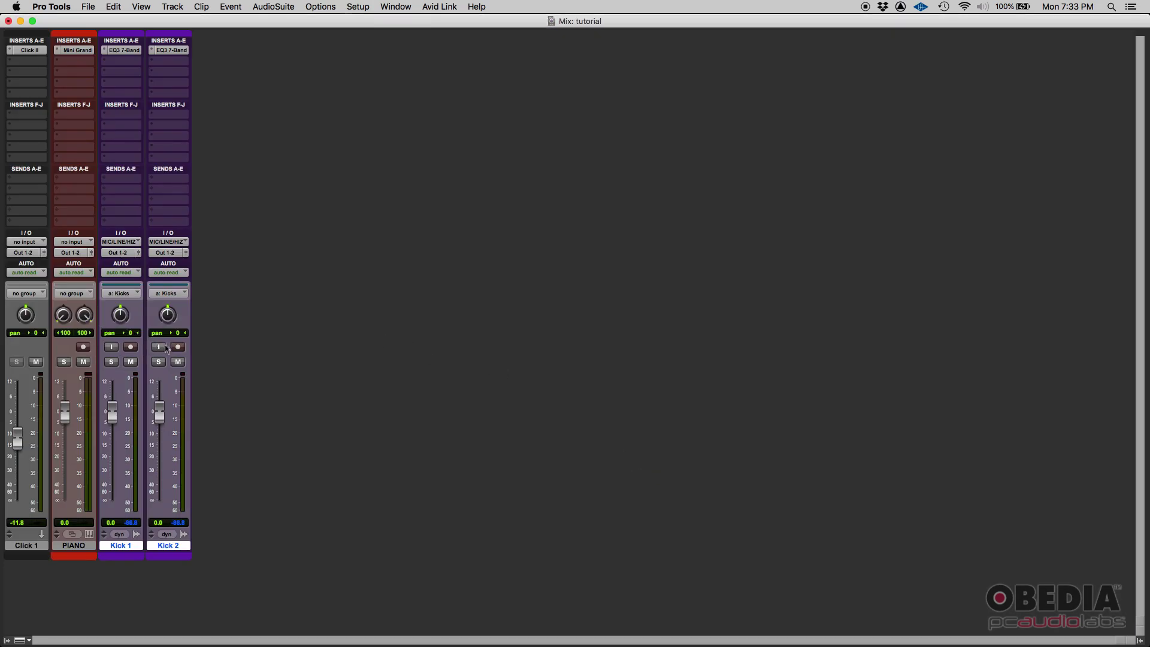
- Toggle input monitoring, solo and mute on Kick 1 with Kick 2 following, then return to Edit
click(158, 348)
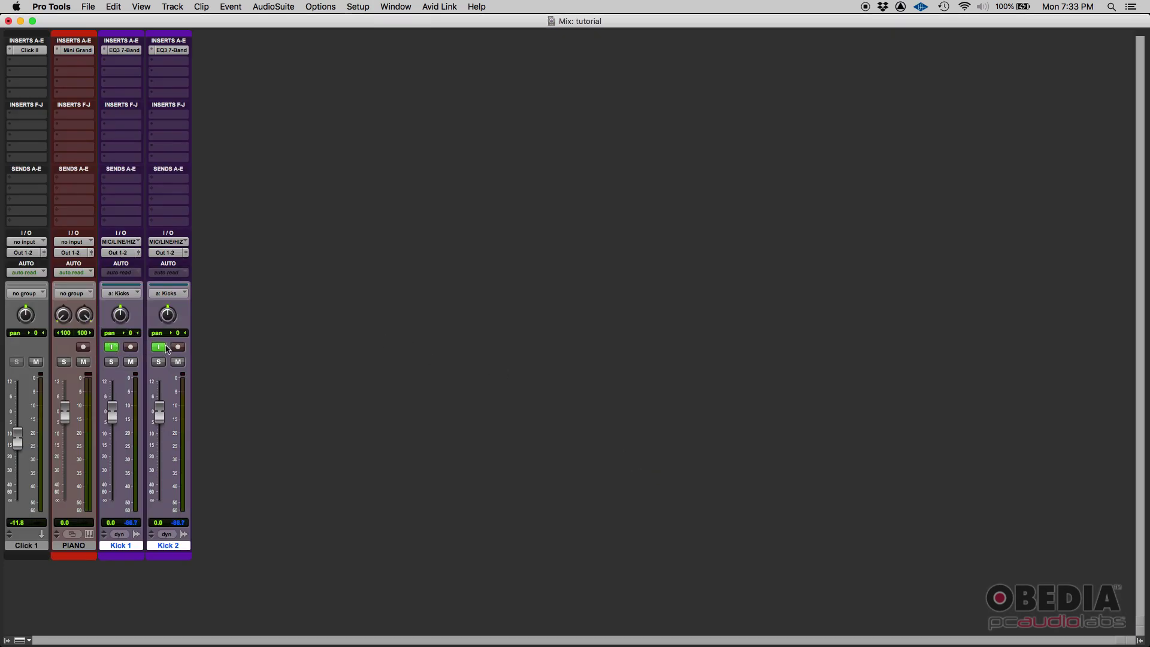
click(131, 347)
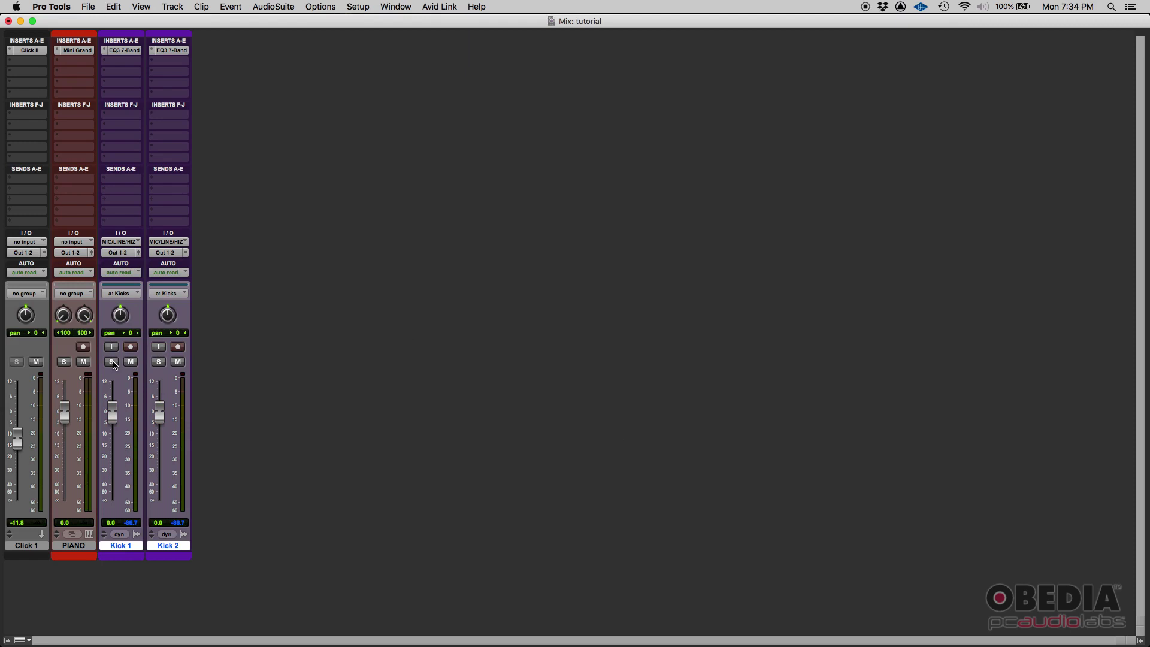
click(112, 363)
click(111, 362)
click(131, 363)
click(131, 364)
key(super+equal)
right_click(24, 492)
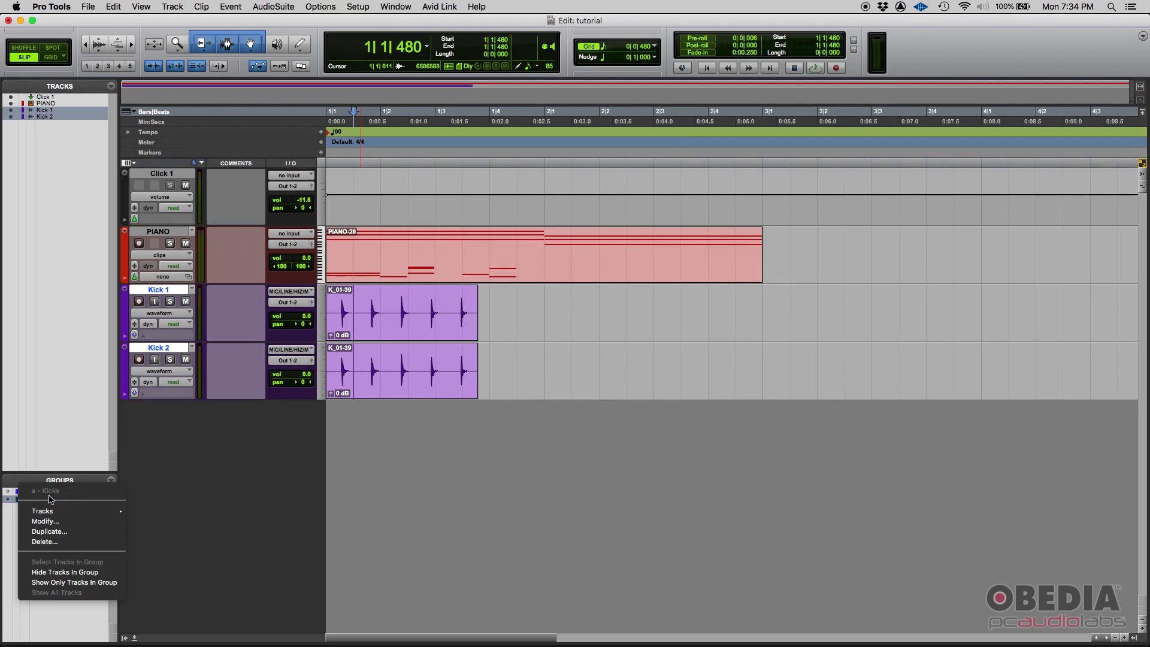
click(60, 522)
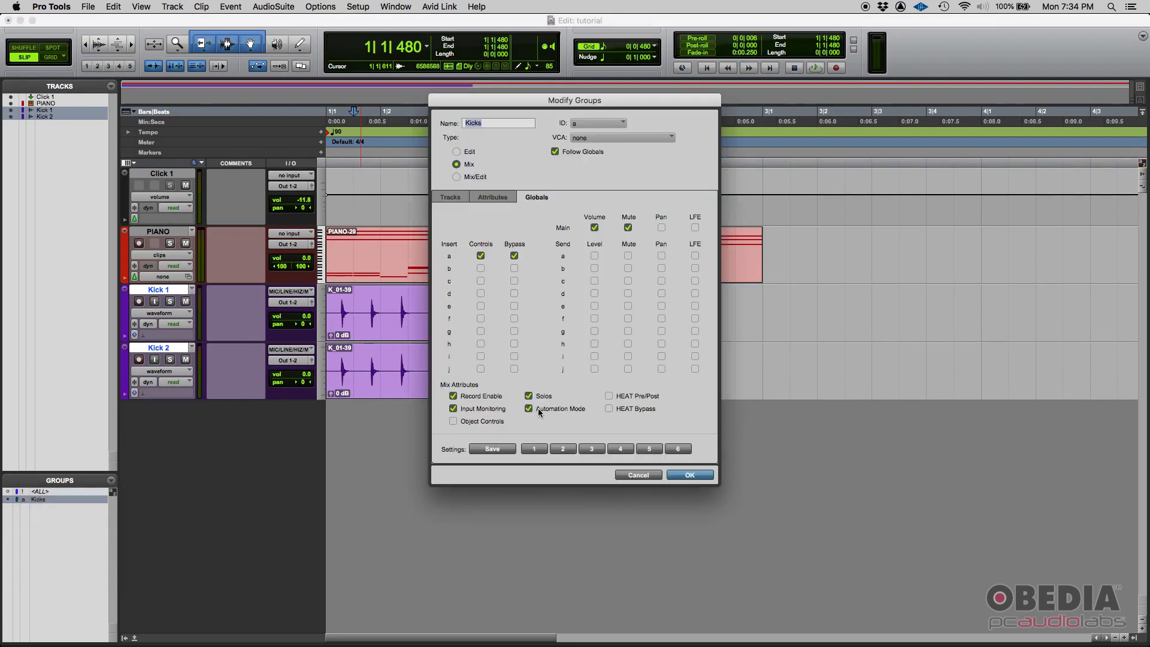
click(634, 475)
key(super+equal)
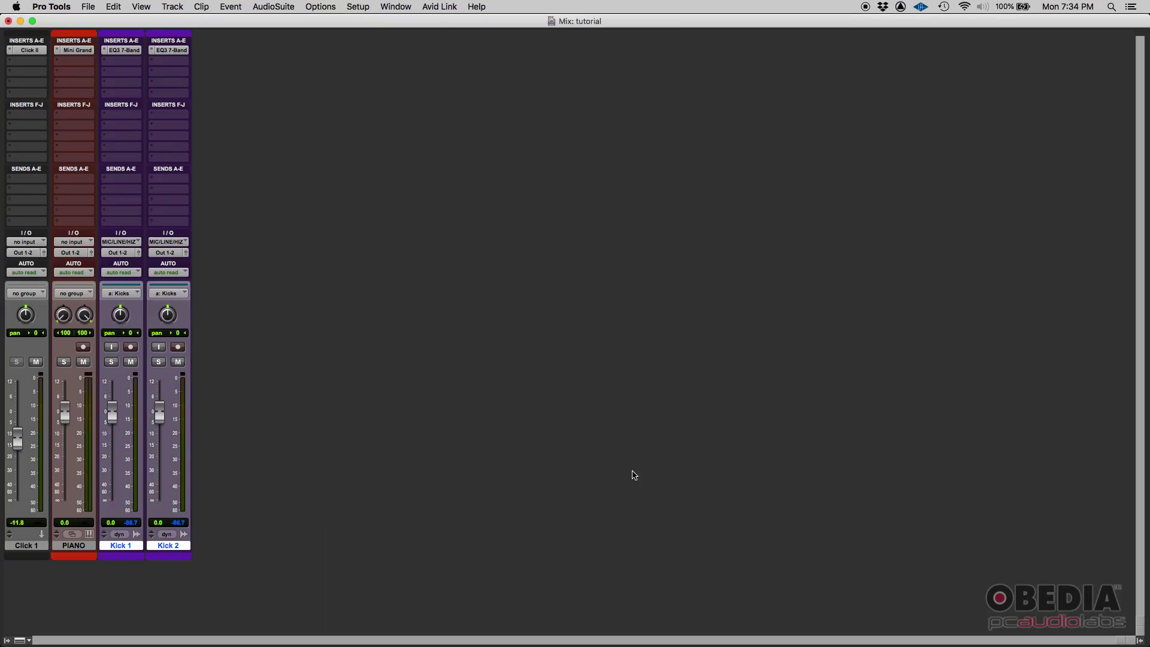
click(118, 273)
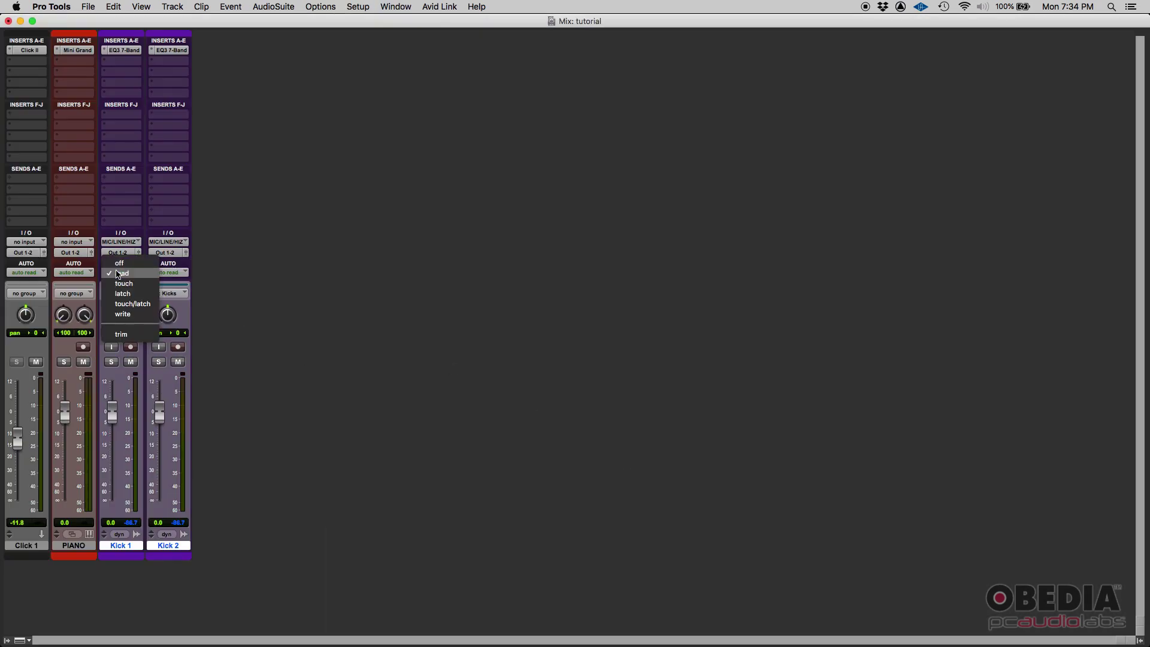
click(126, 314)
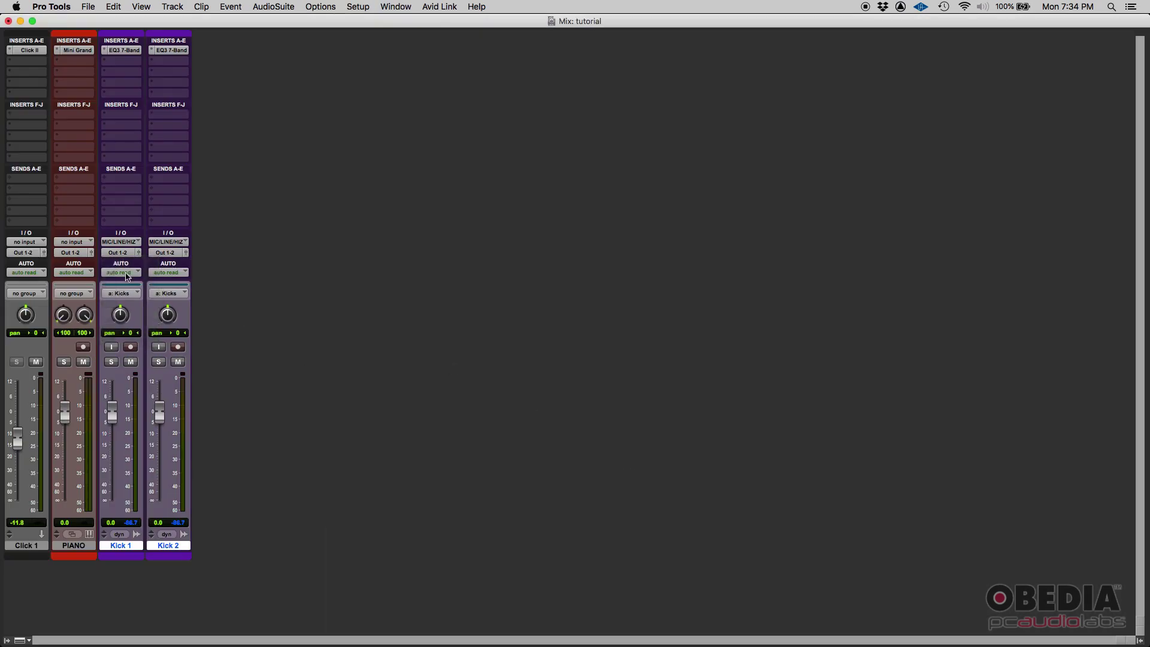
click(119, 273)
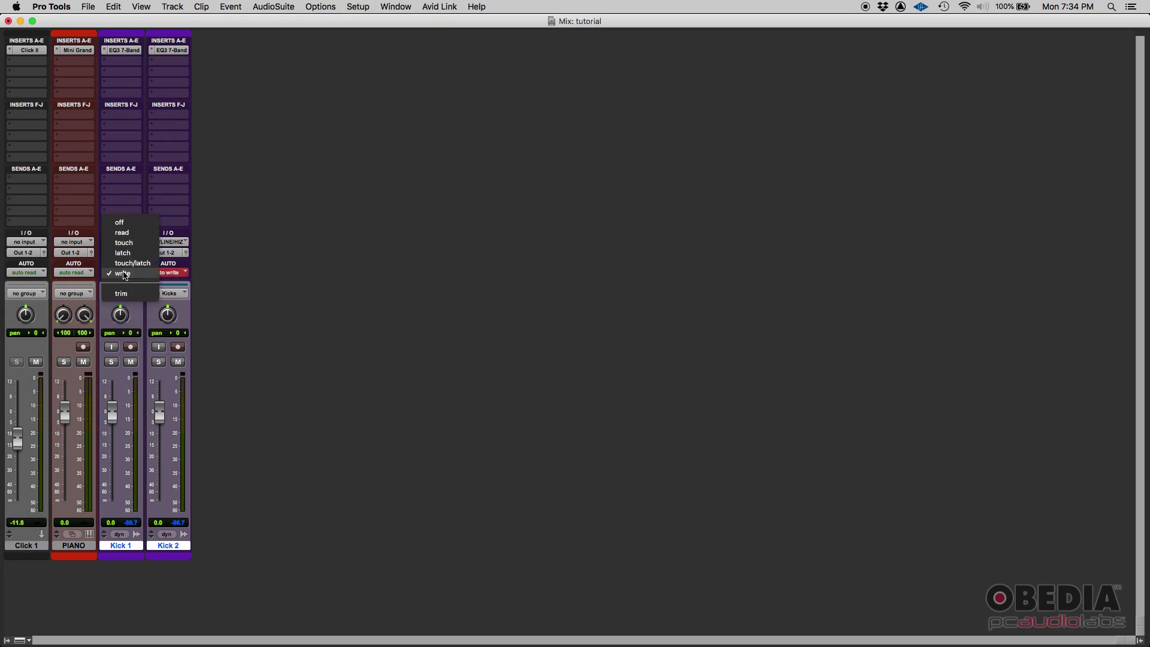
click(123, 227)
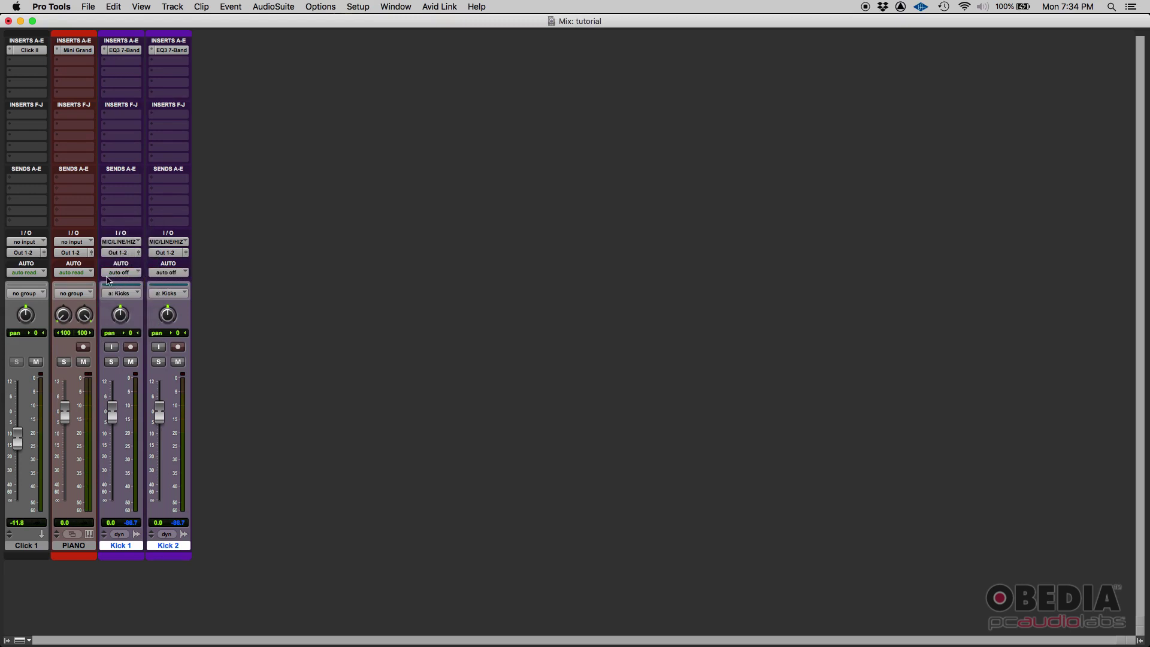
click(112, 273)
click(123, 284)
key(super+equal)
- Add Send A level, mute and pan to the Kicks group's linked globals, then return to the mixer
right_click(42, 501)
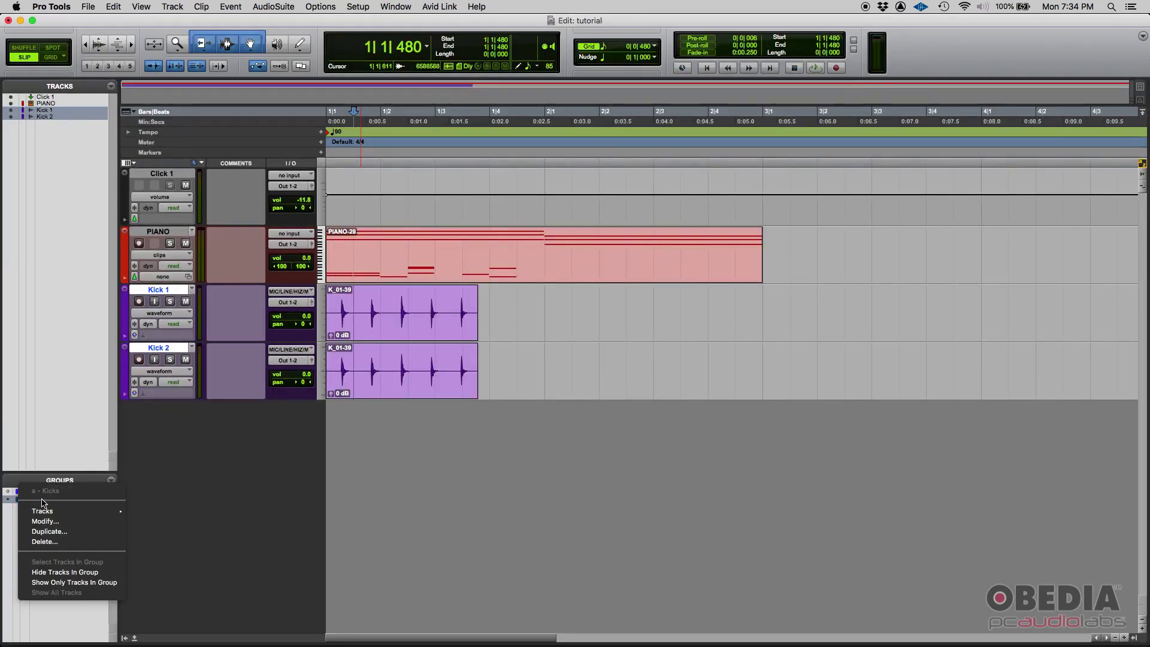
click(45, 521)
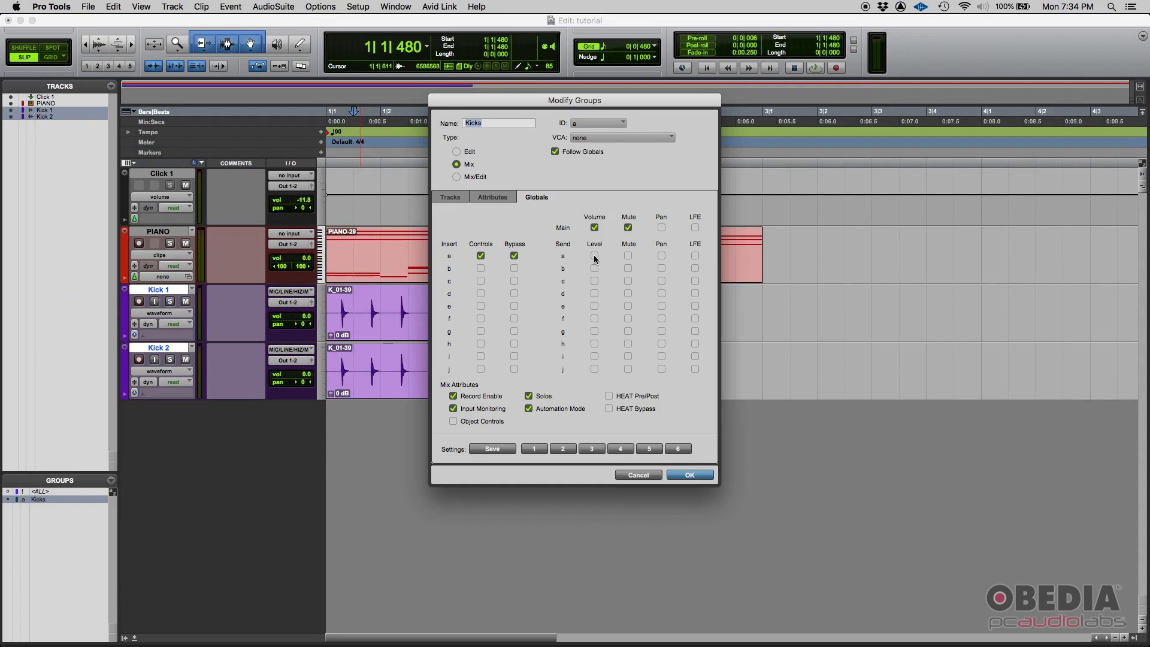
click(594, 257)
click(628, 256)
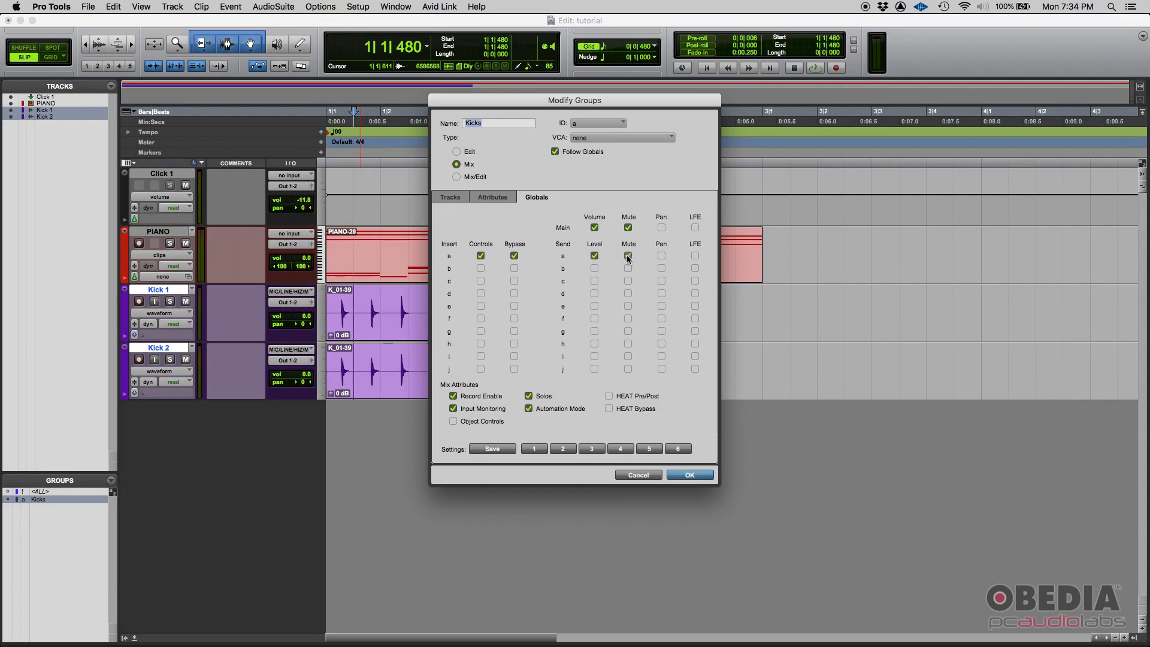
click(662, 256)
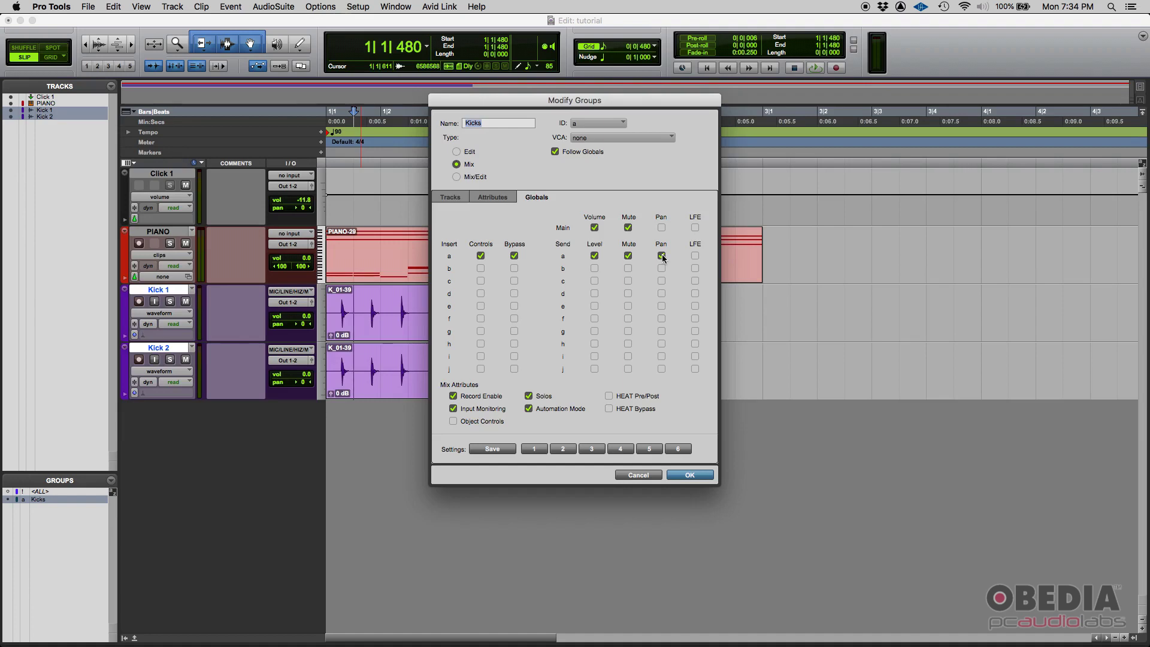
click(685, 478)
key(super+equal)
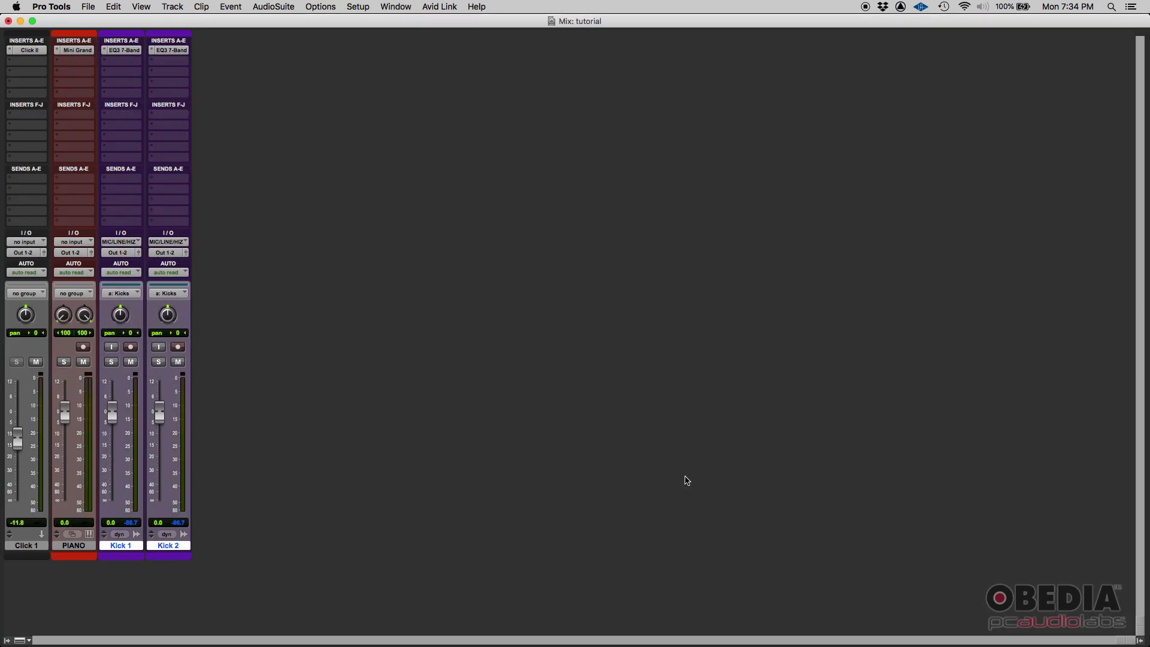
click(131, 183)
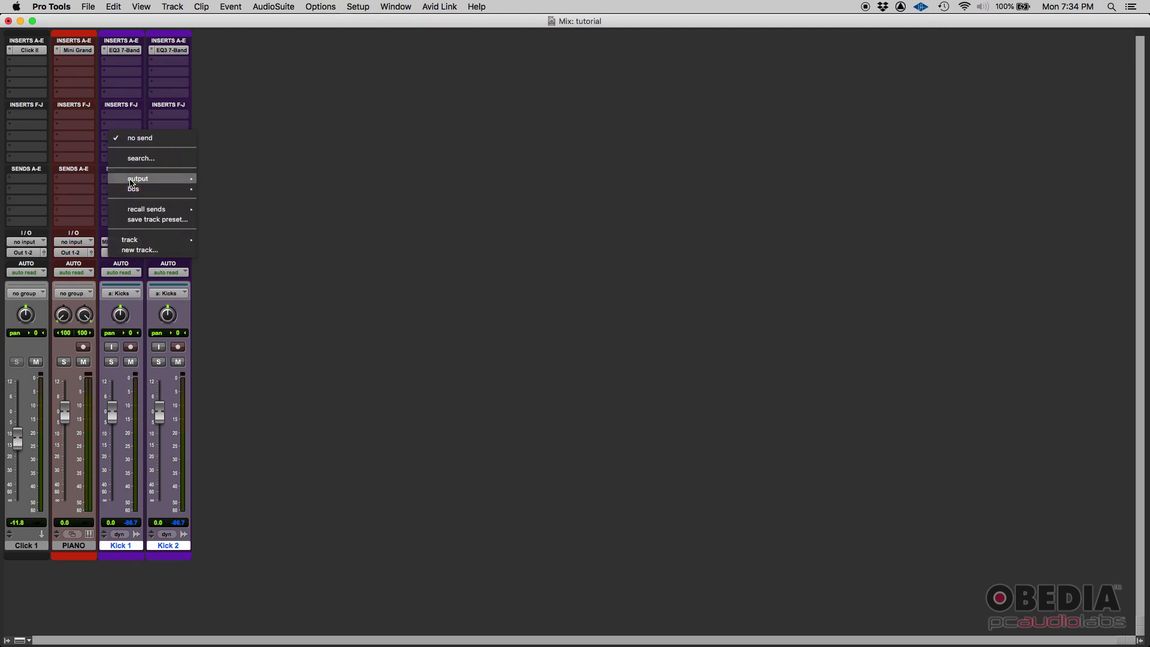
- Create a new aux track named 'reverb' as Kick 1's send A destination
click(149, 251)
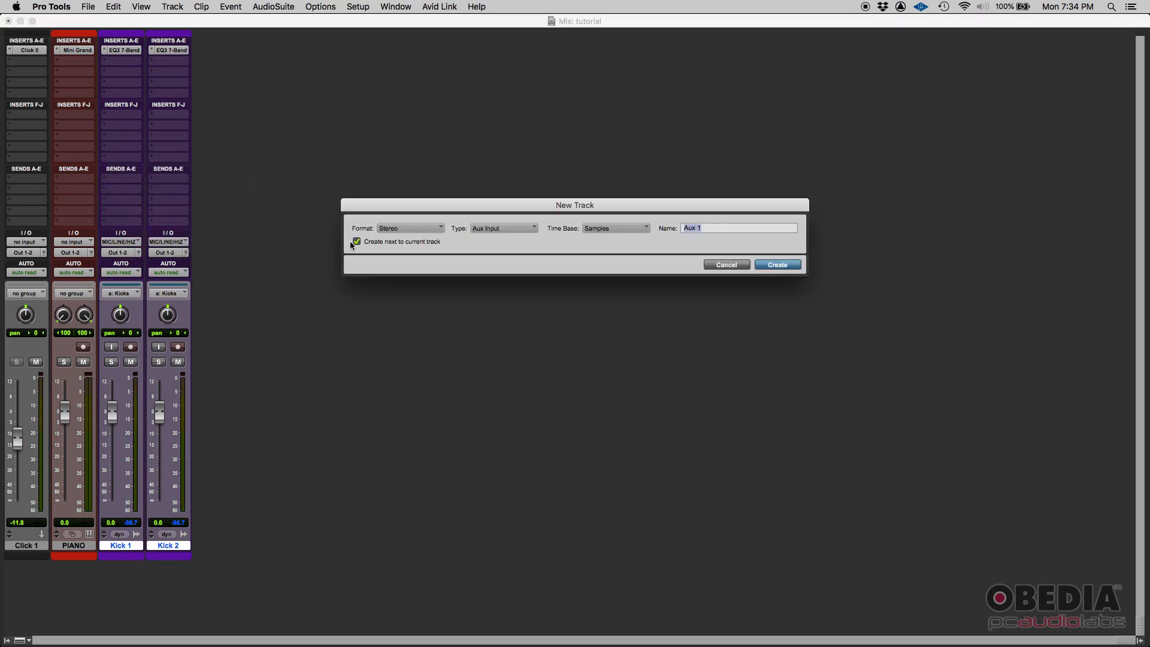
text(reverb)
key(Return)
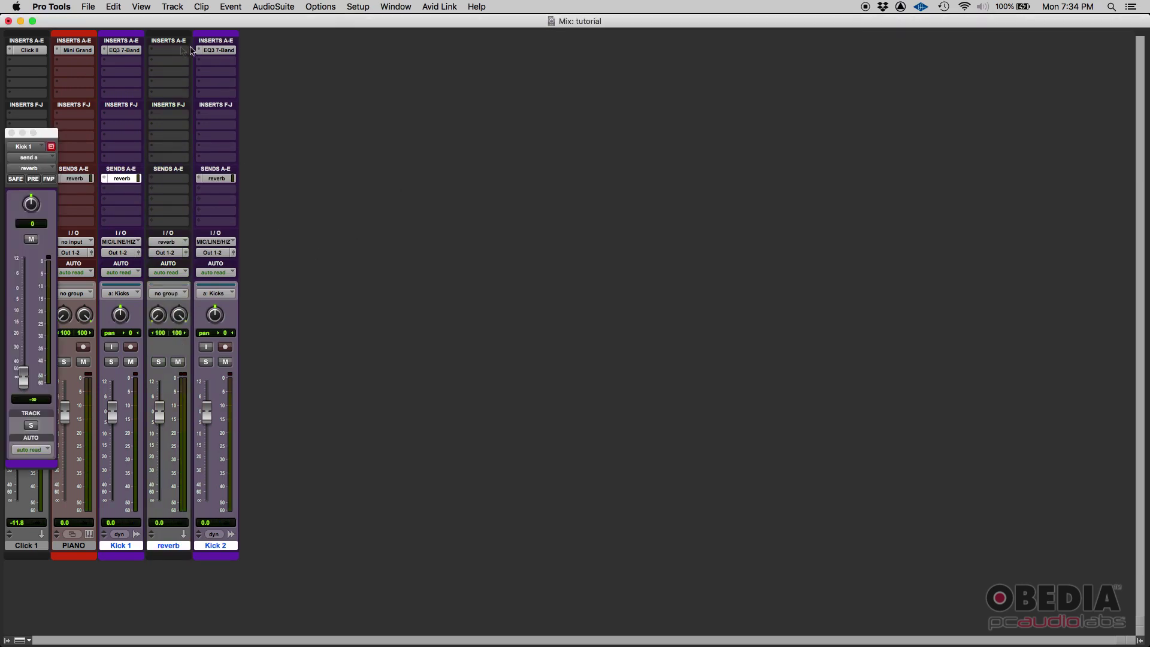
- Move the reverb strip to sit after Kick 2 in the mixer
click(11, 132)
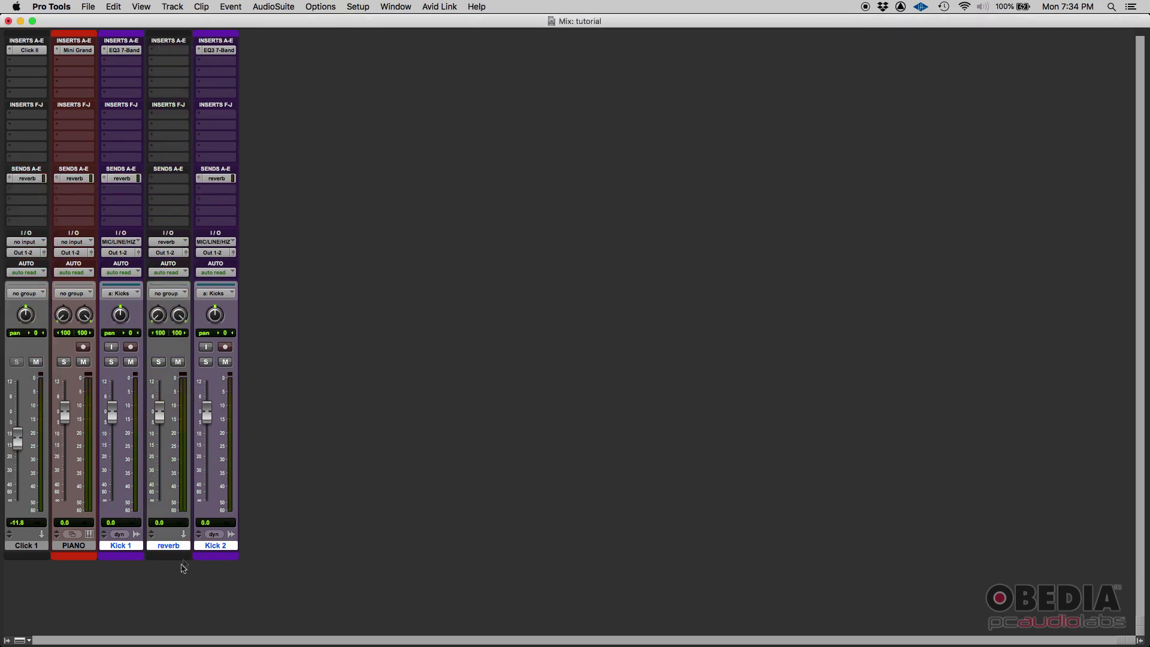
click(169, 545)
drag(183, 548, 249, 545)
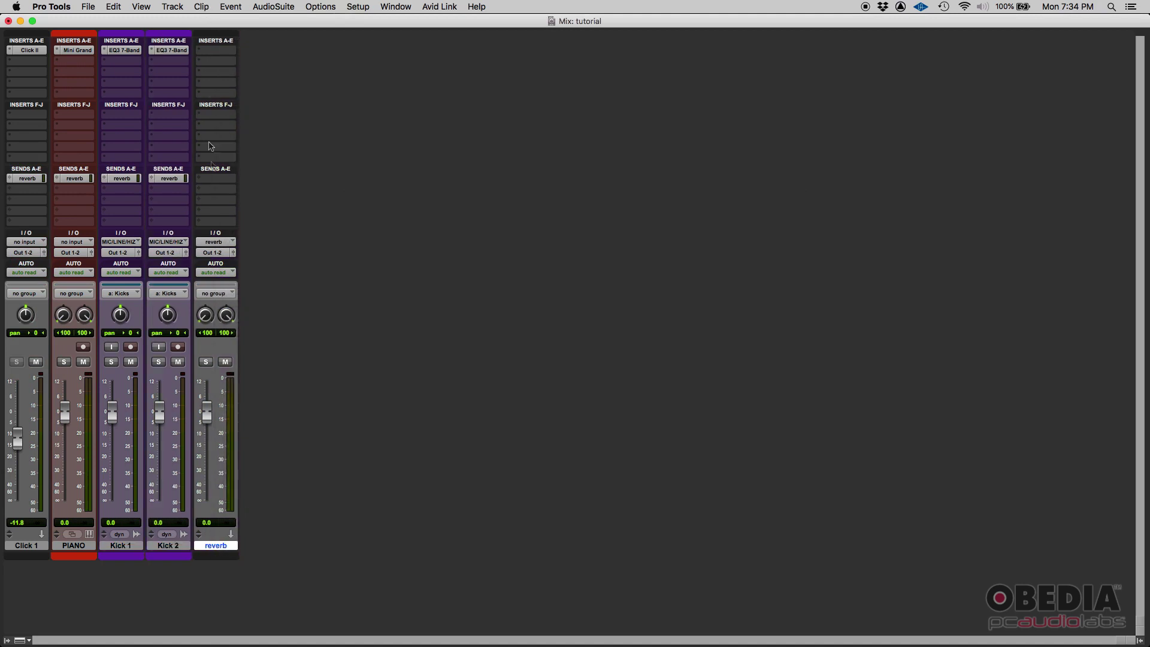
click(216, 49)
- Insert stereo D-Verb from the Reverb plug-ins on the reverb track's insert A, then close it
mouse_move(258, 50)
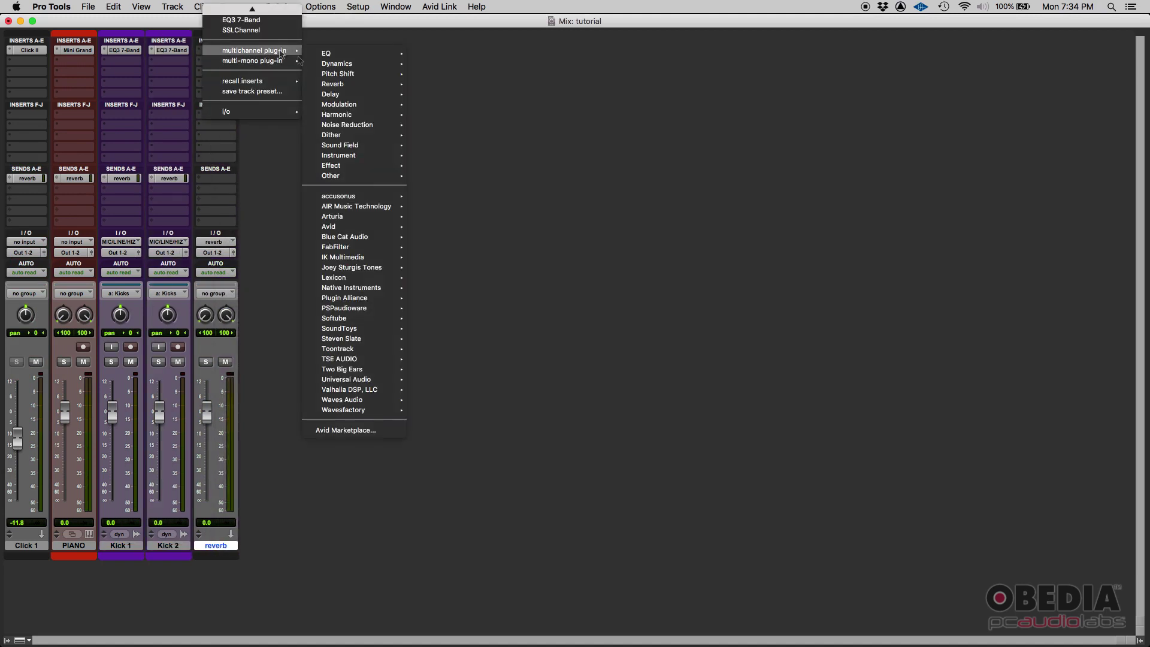
mouse_move(370, 100)
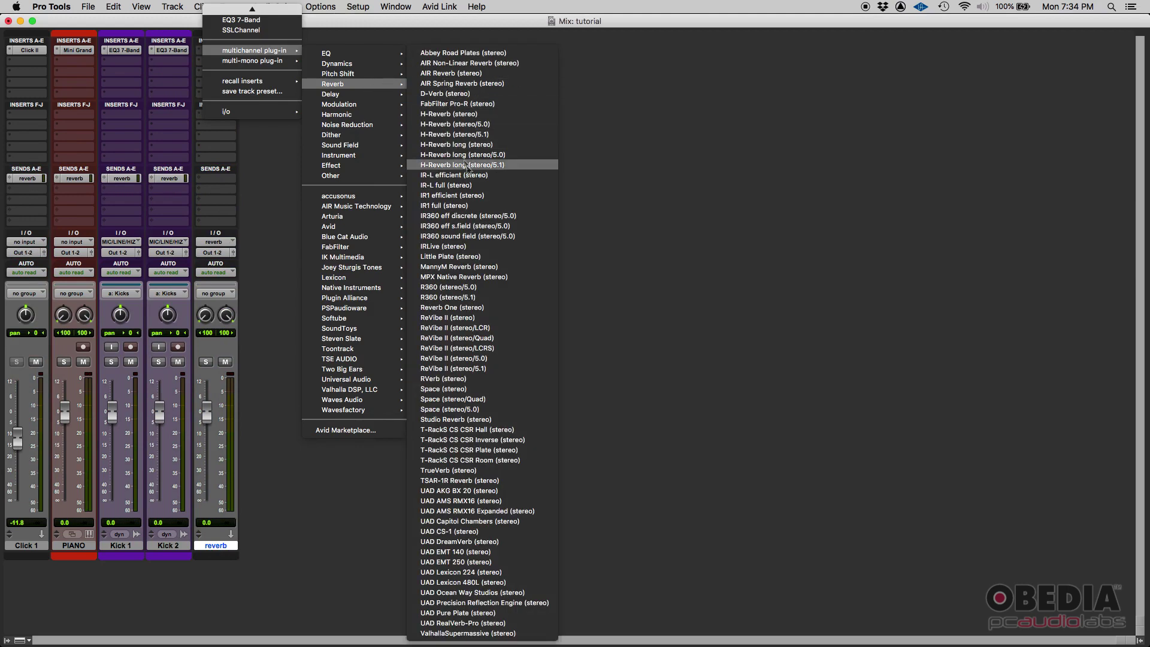
click(462, 94)
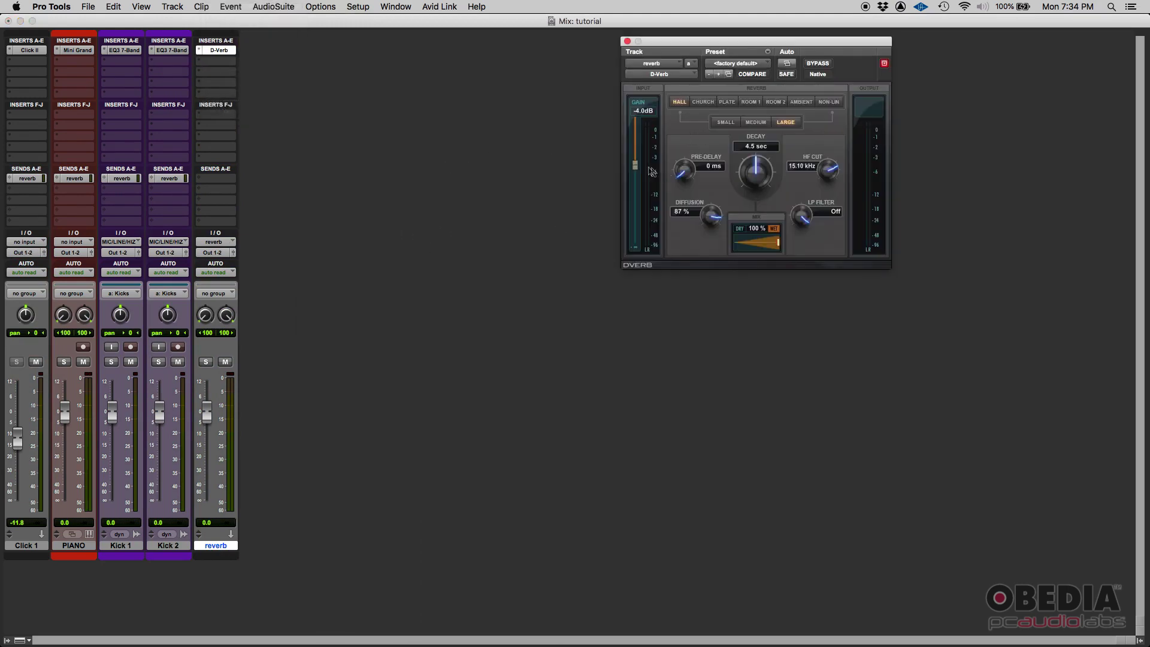
click(627, 41)
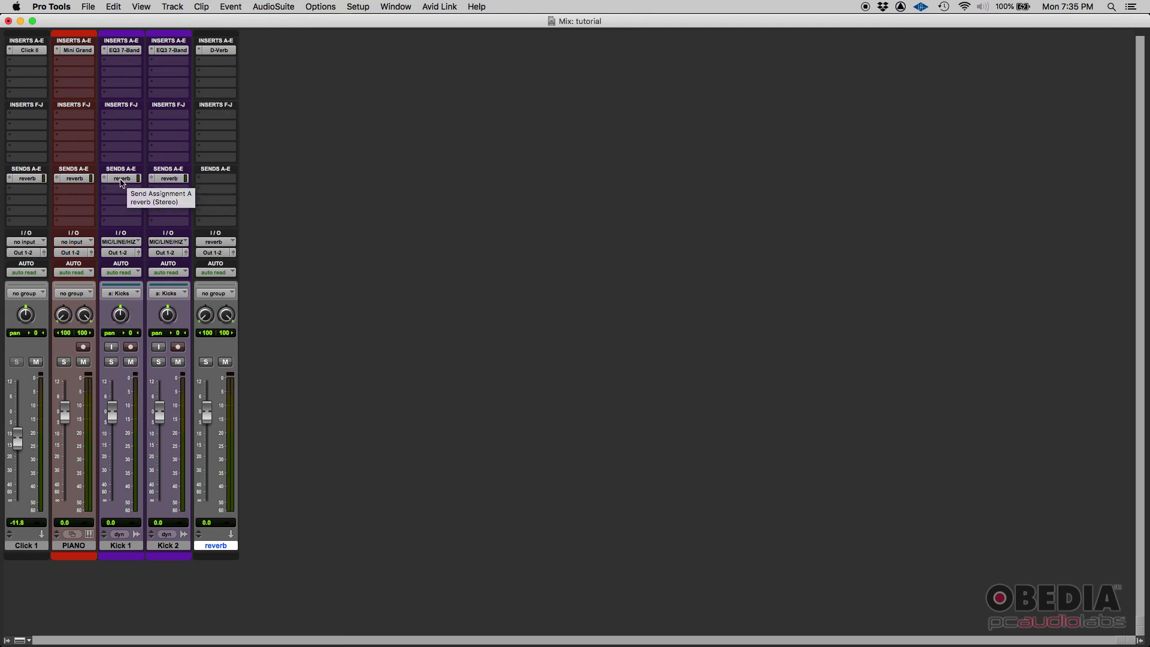
- Open Kick 2's send window and arrange it beside Kick 1's
drag(53, 137, 328, 117)
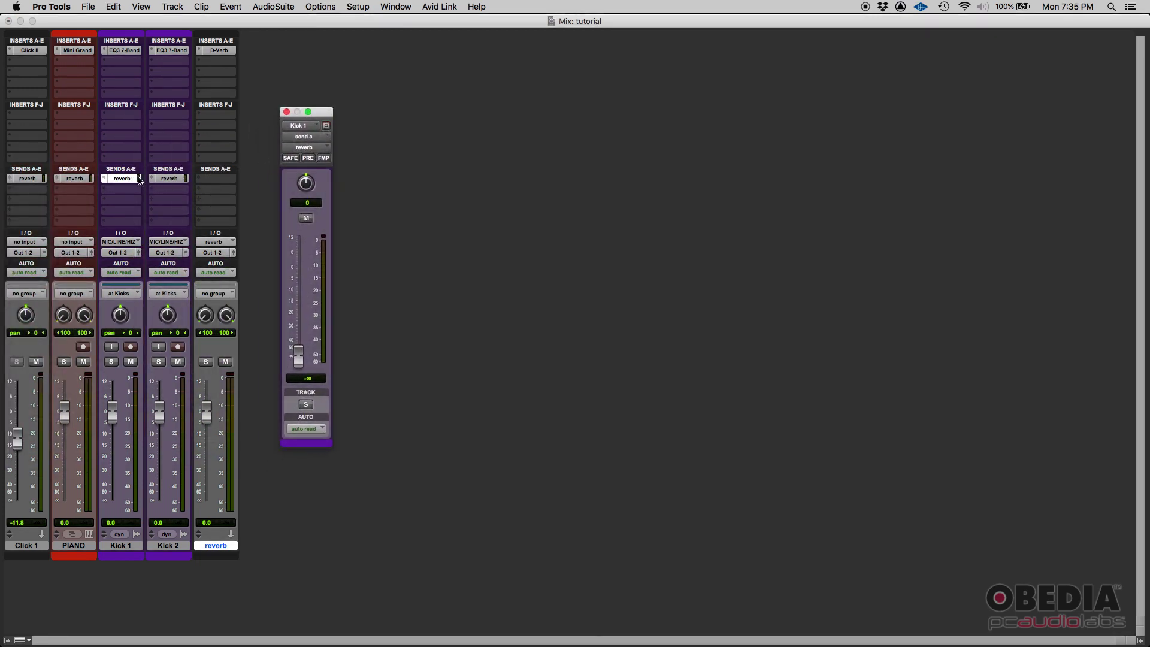
click(173, 180)
drag(318, 118, 384, 121)
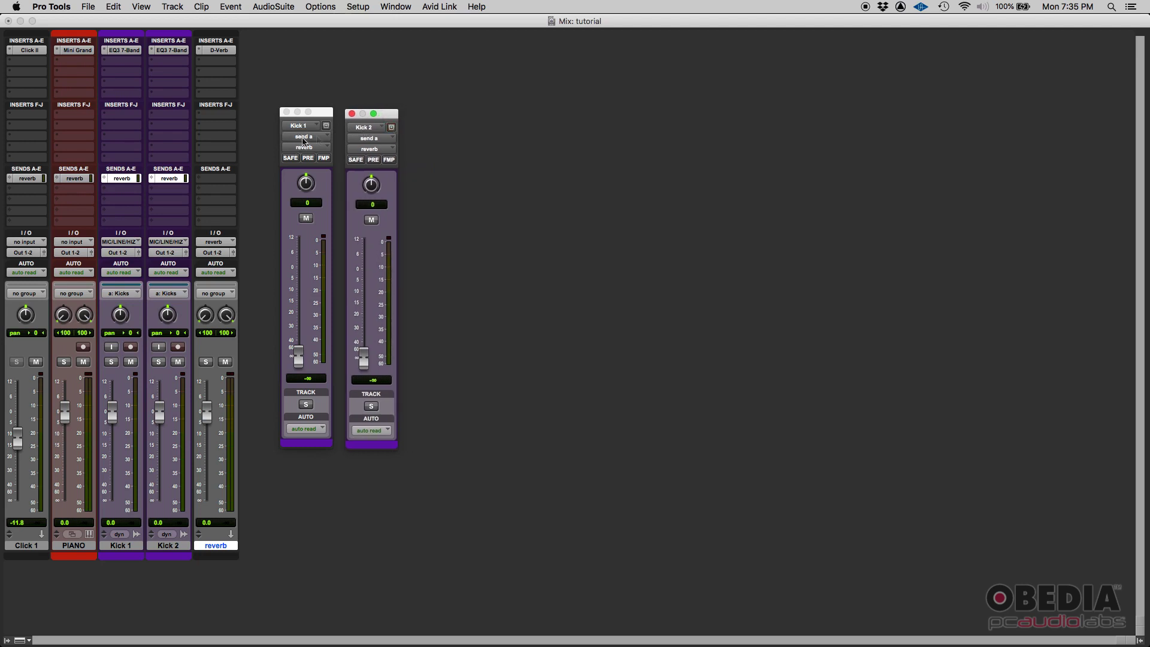
- Set the grouped kick reverb sends to -7.5 dB level and pan 31
drag(298, 363, 305, 281)
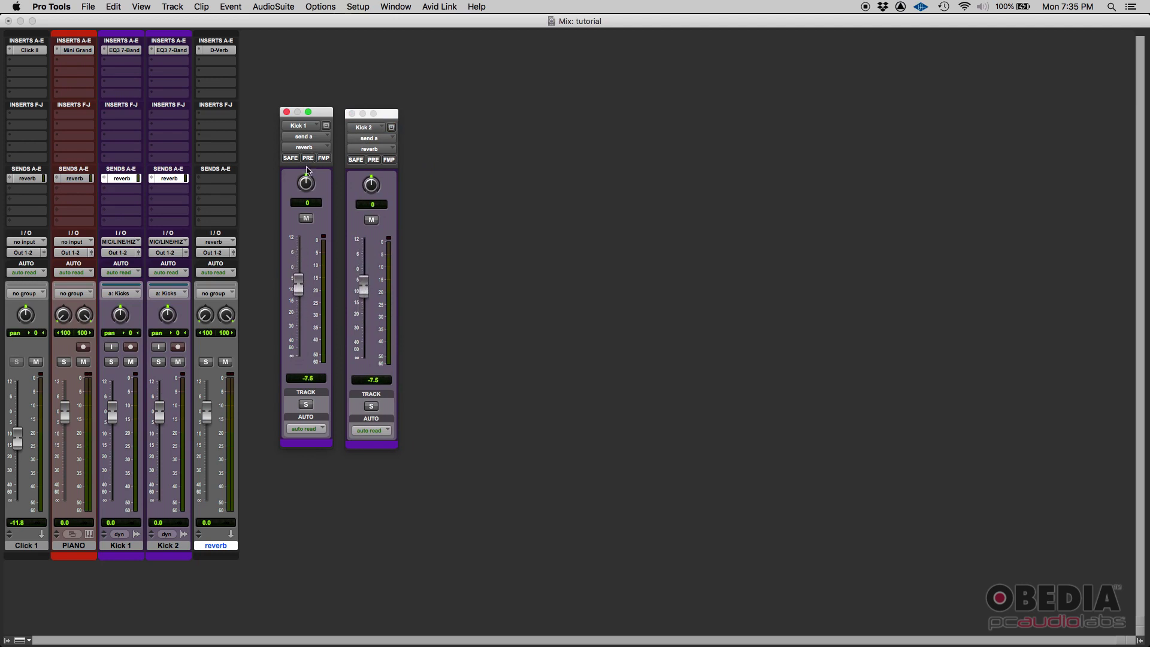
drag(308, 183, 306, 176)
click(368, 187)
drag(372, 186, 372, 177)
- Toggle the kick send mute on and off, then close both send windows
click(372, 220)
click(372, 220)
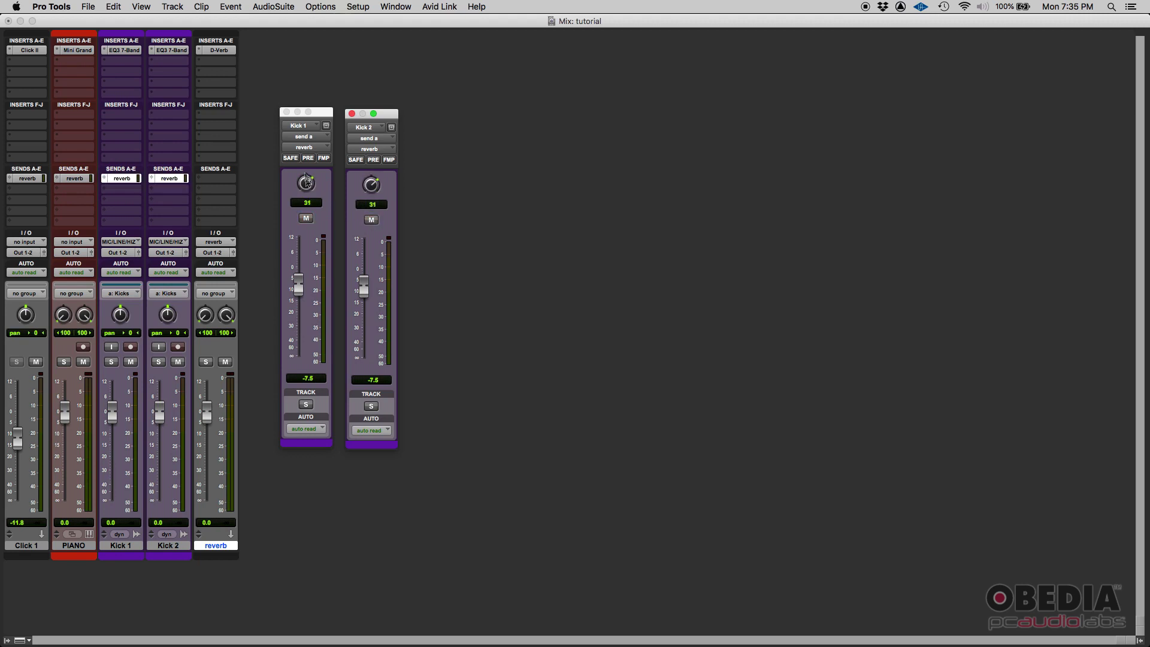
click(287, 112)
click(353, 114)
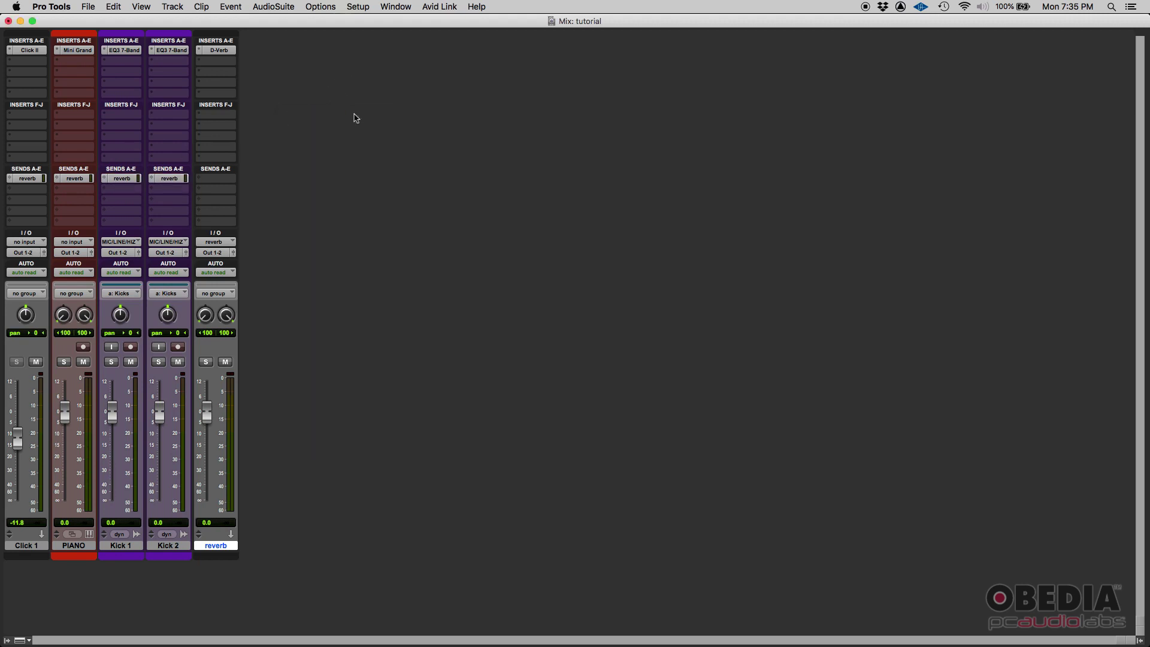
- From the Edit window, modify the Kicks group and switch its type to Mix/Edit
key(super+equal)
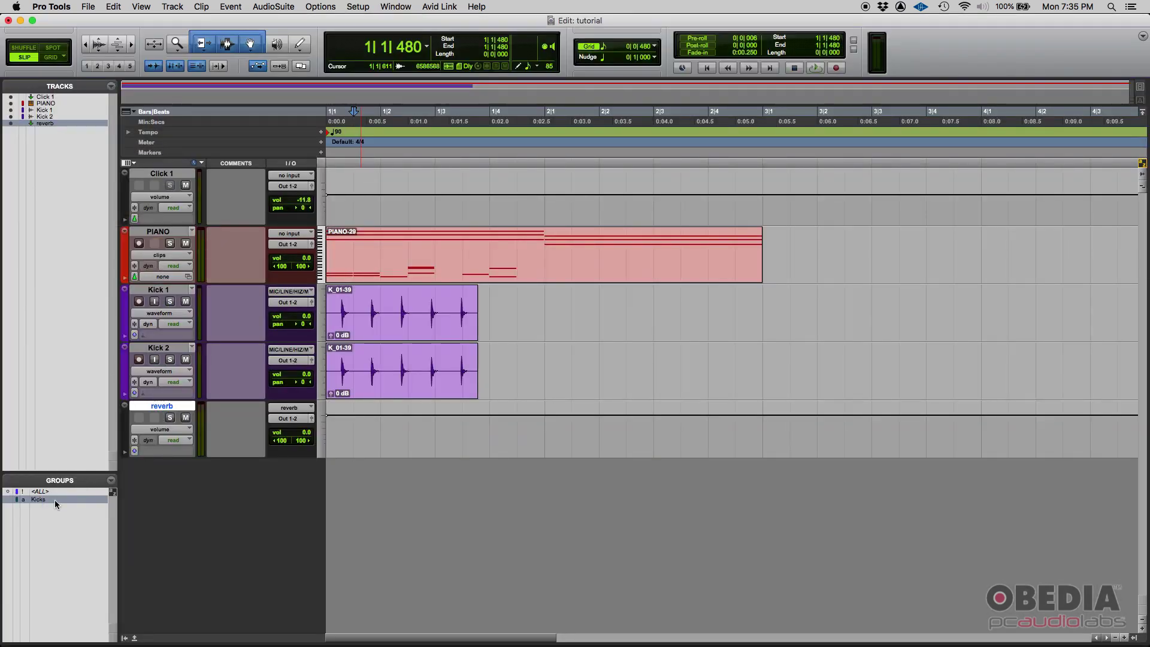
right_click(60, 498)
click(66, 521)
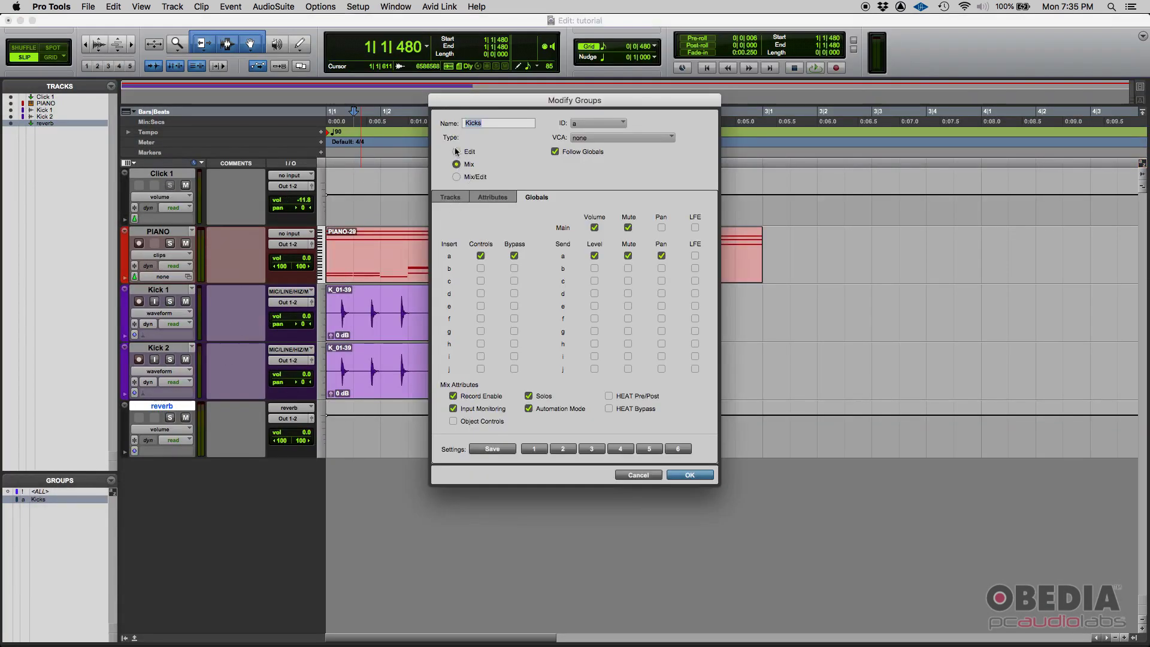
click(456, 177)
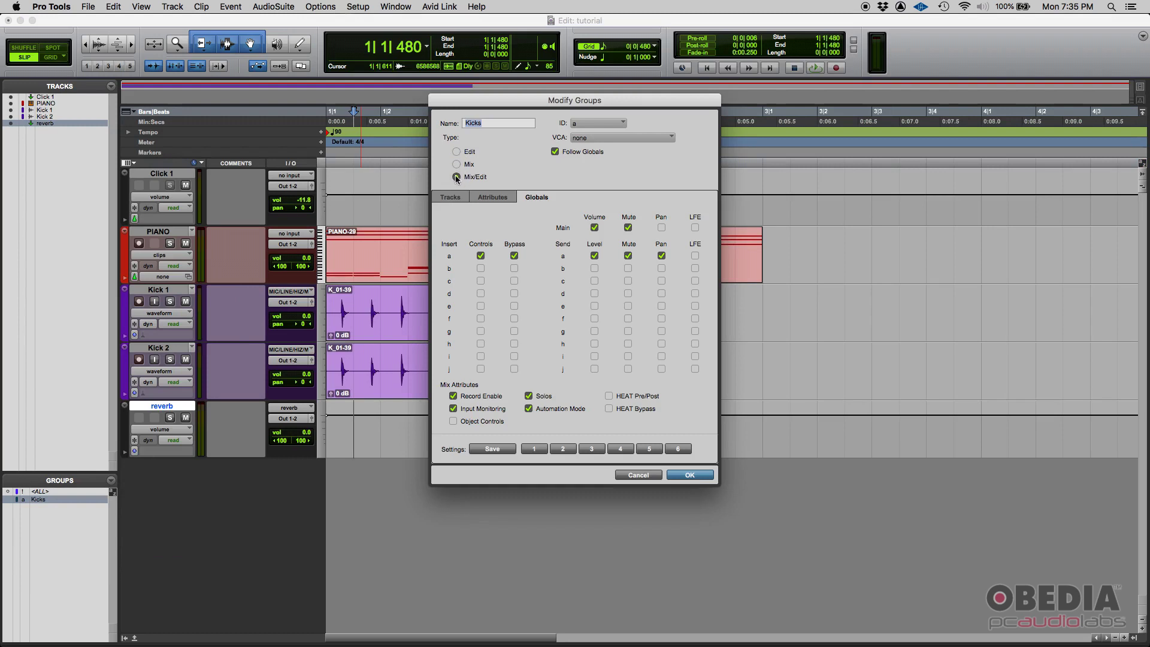